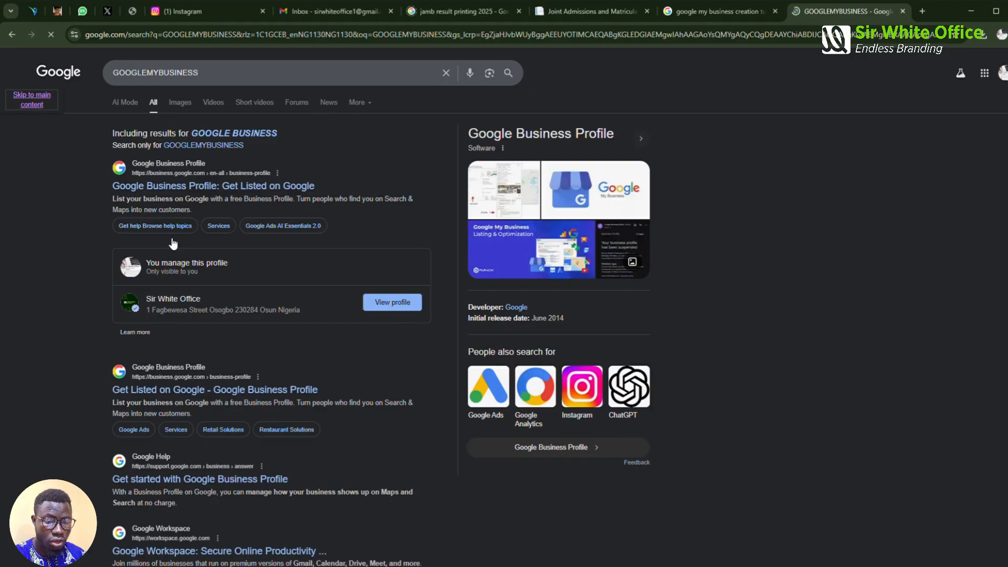
Start a new business profile named Honeytreat Trade Academy
click(183, 190)
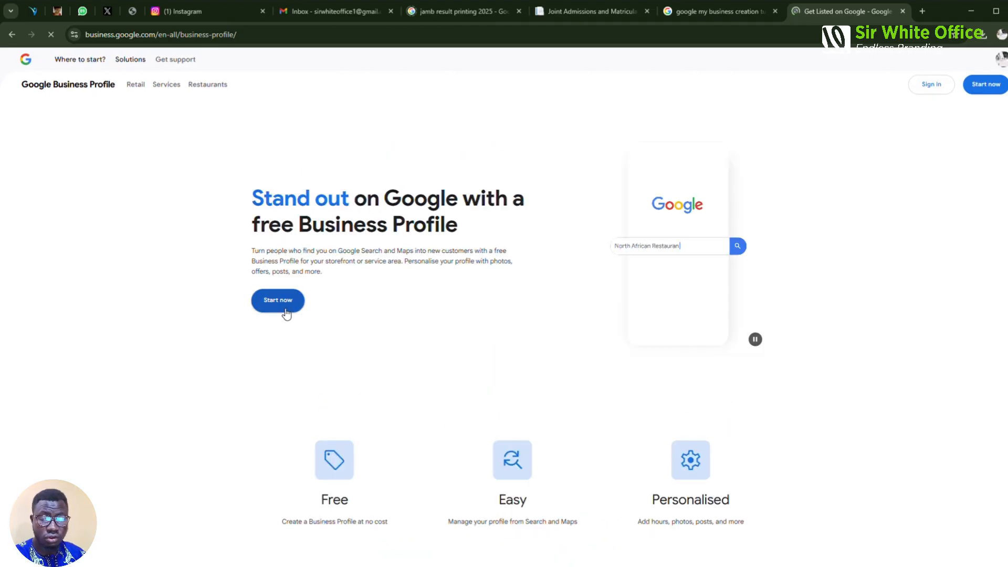
click(286, 314)
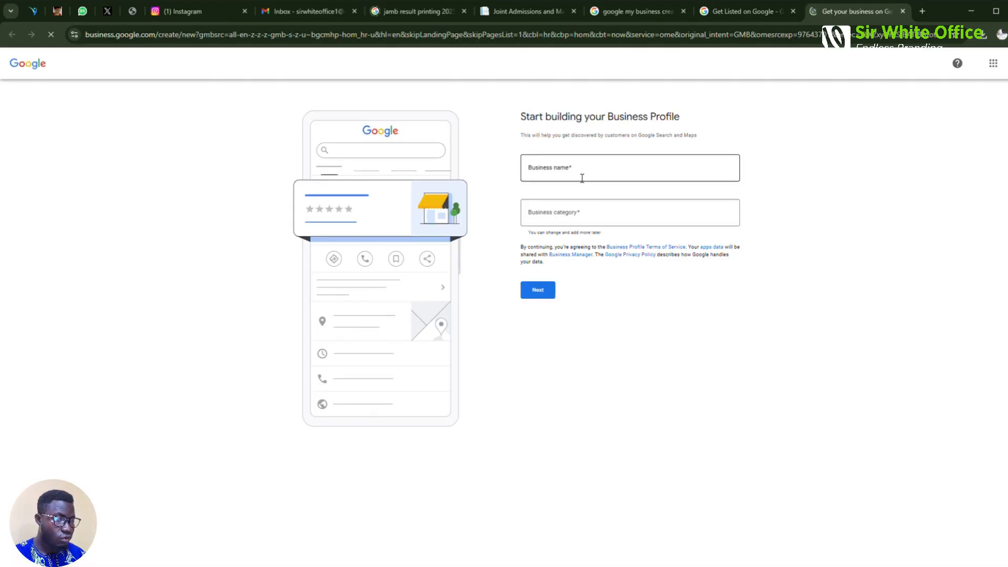
click(581, 179)
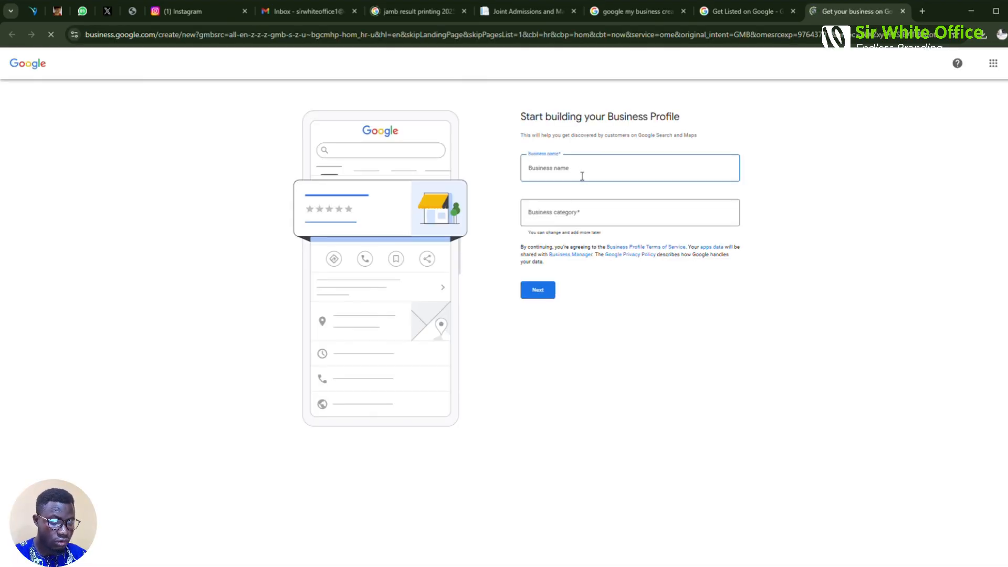
text(Hone)
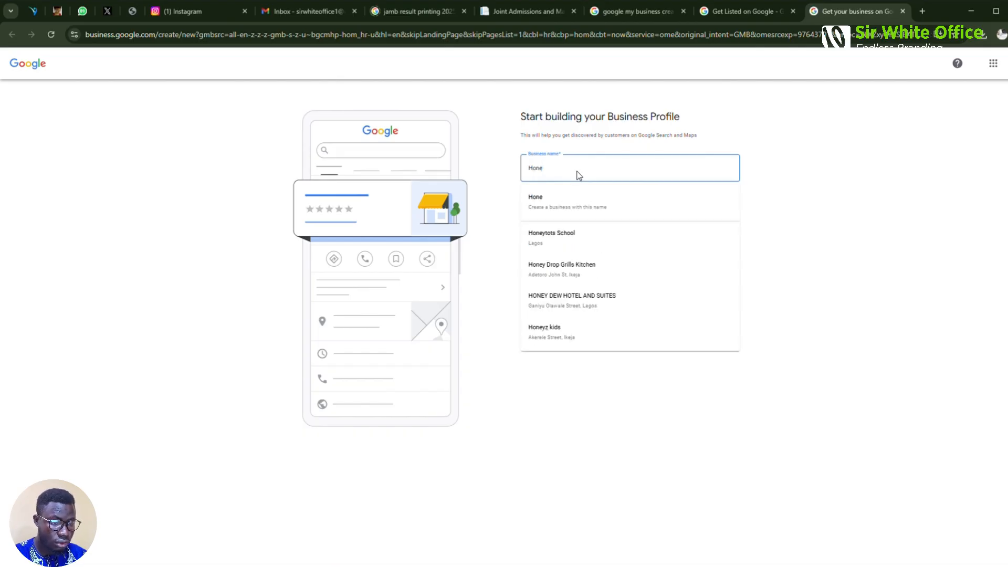
text(ytre)
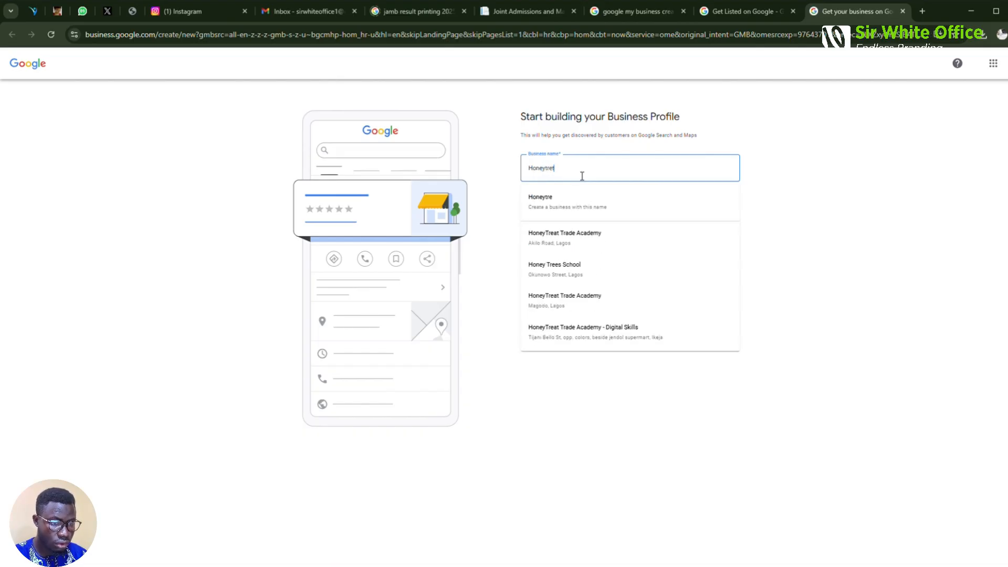
text(at T)
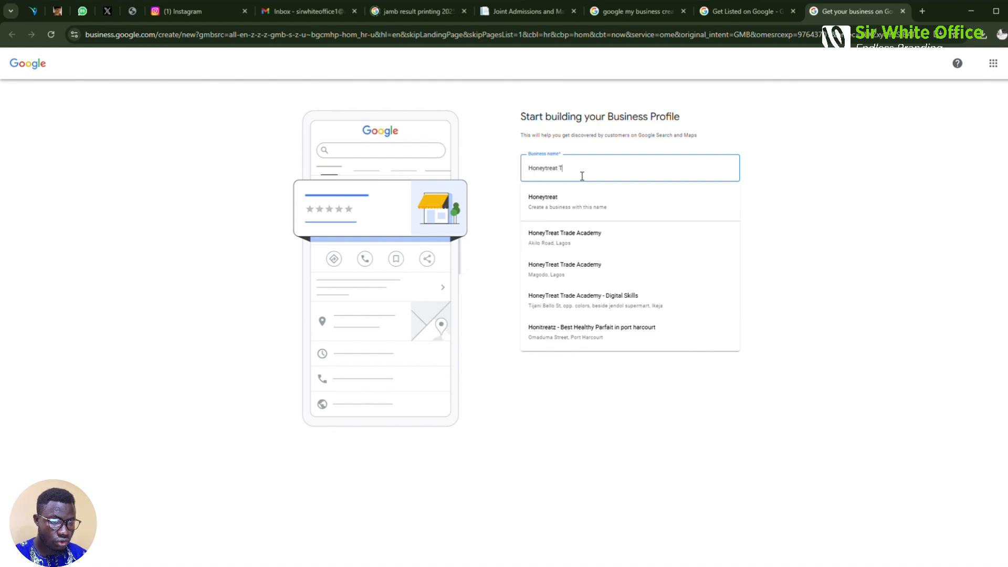
text(rade A)
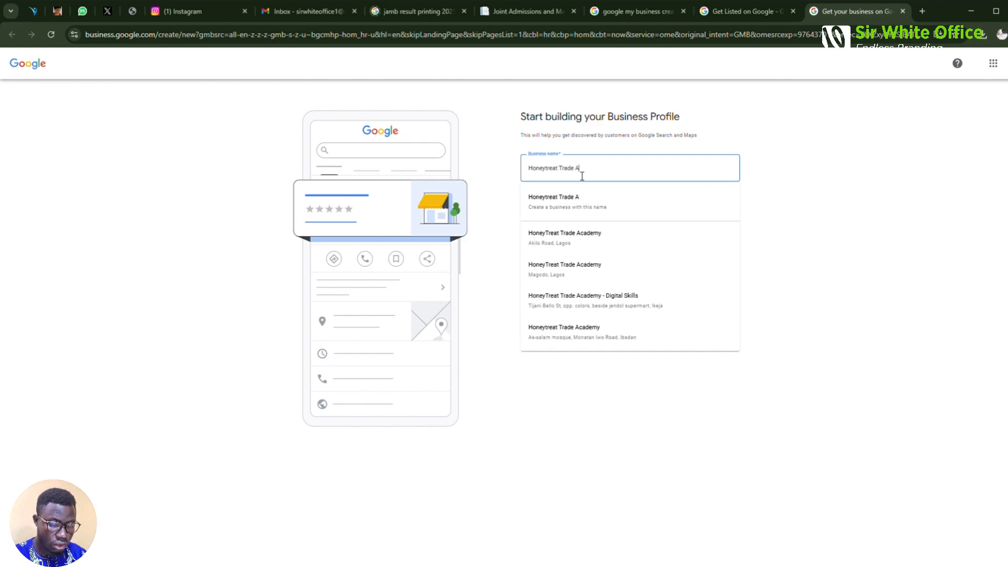
text(cademy)
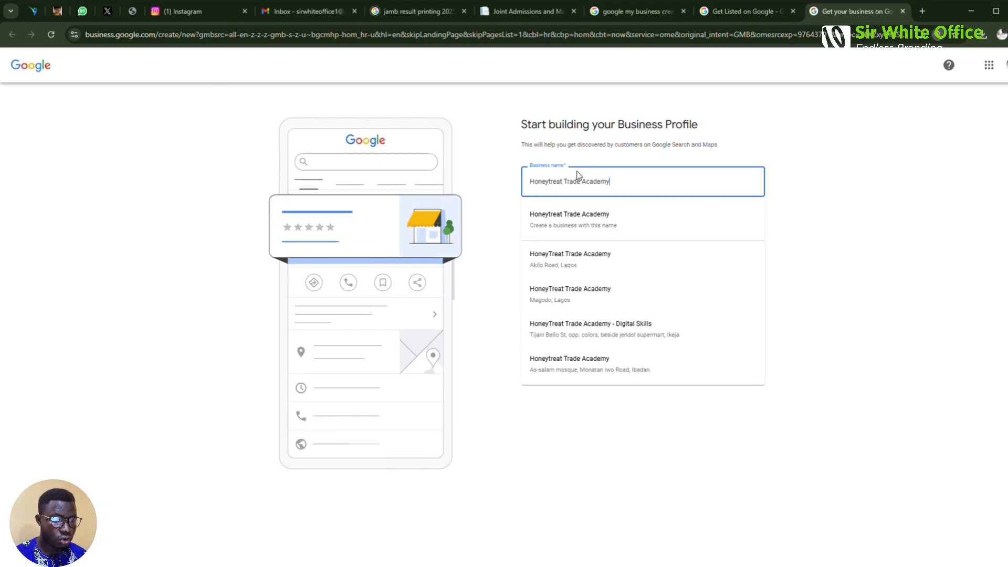
key(ctrl+plus)
key(ctrl+plus)
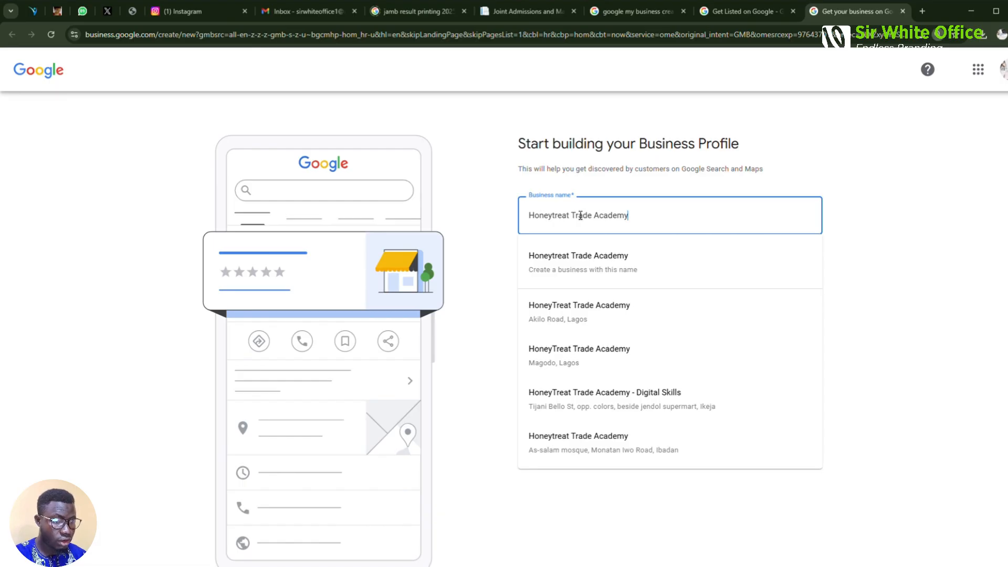
key(Escape)
Choose Learning center as the business category
click(589, 283)
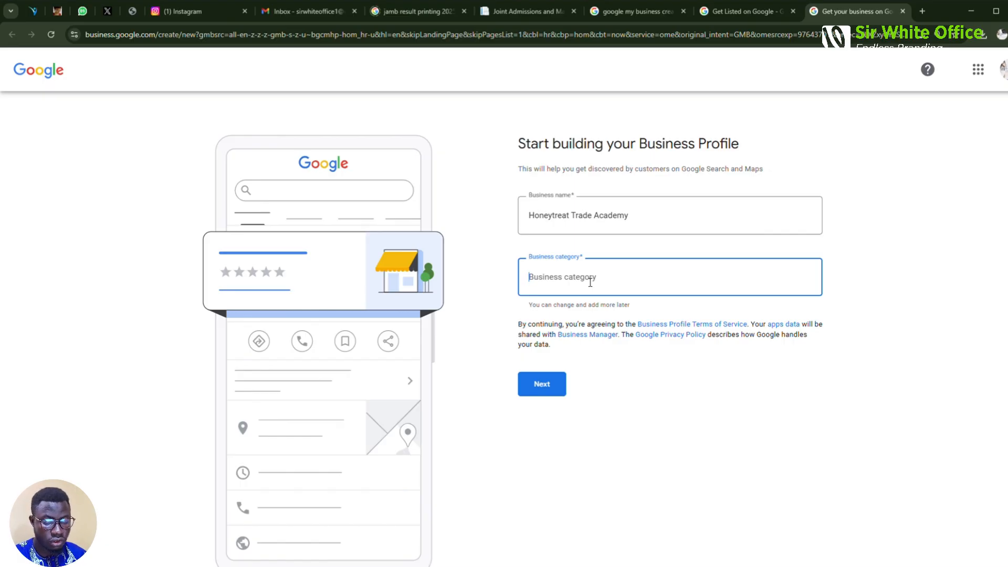
text(Learn)
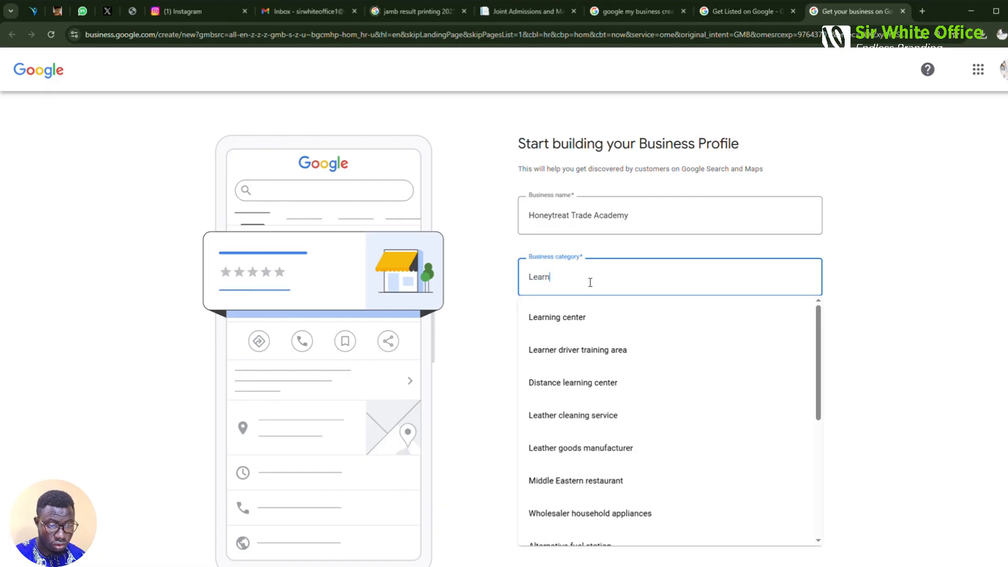
click(567, 317)
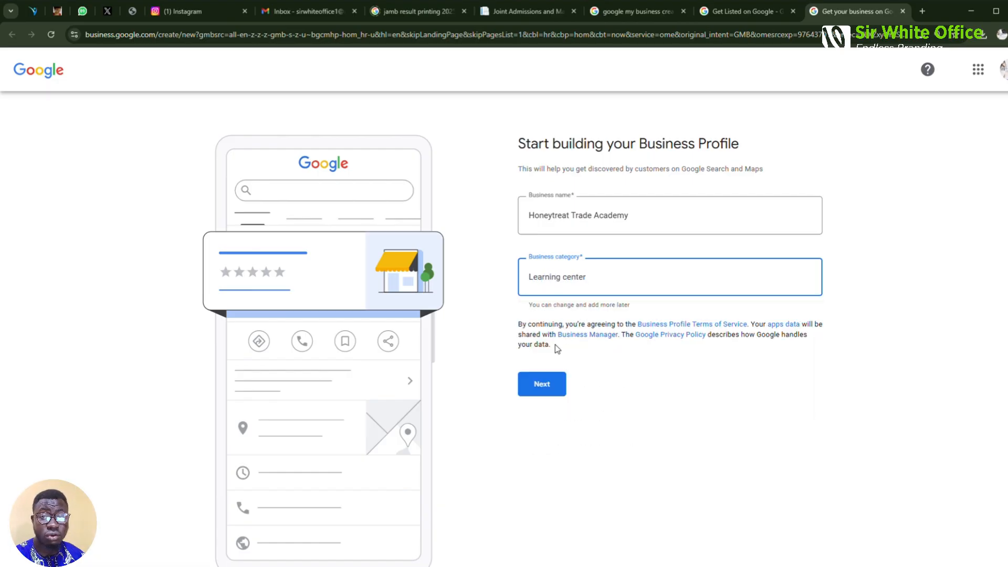
Answer Yes to having a store or office customers can visit
click(547, 389)
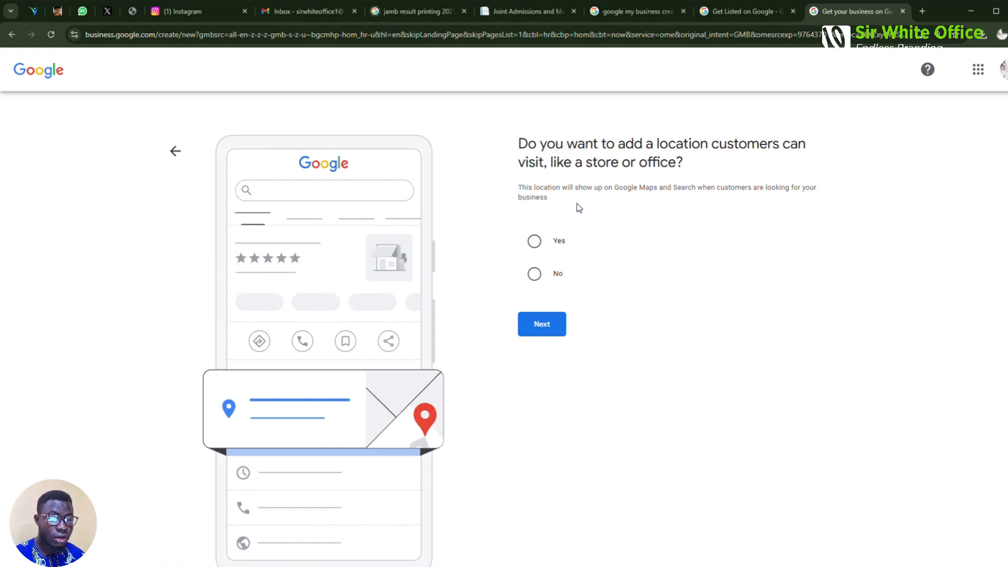
click(543, 245)
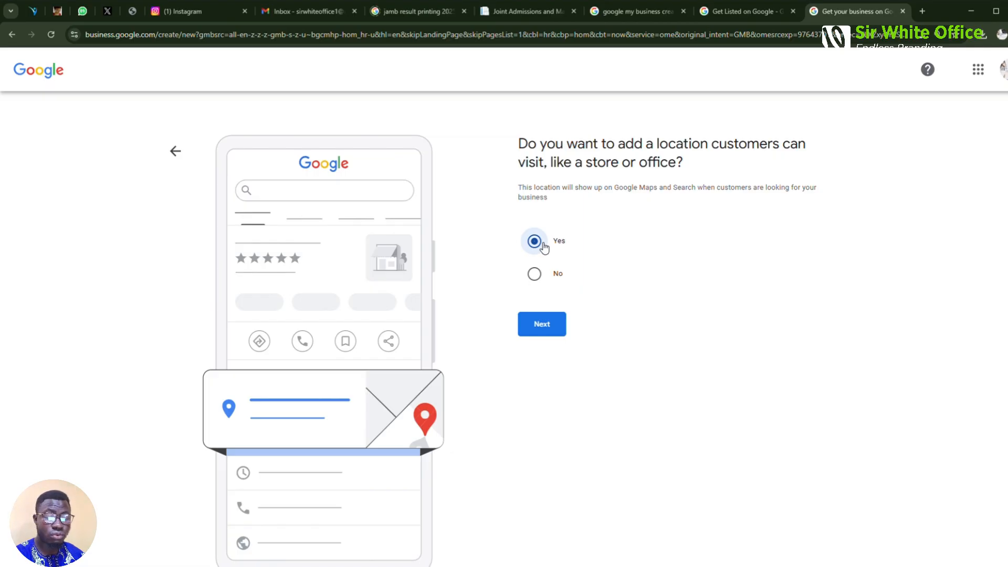
click(543, 324)
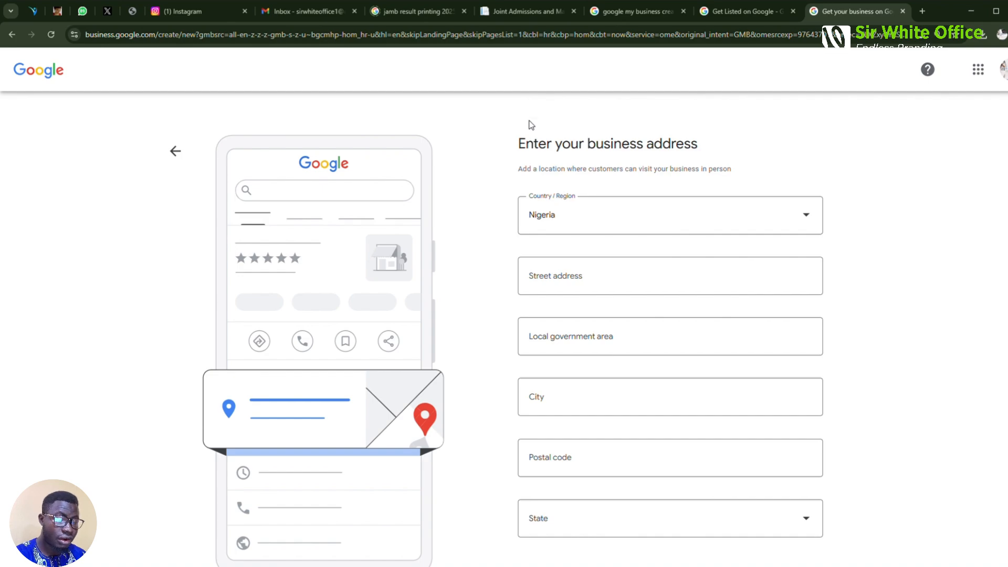
Enter the academy's street address, Olorunda as local government area and Osogbo as city
click(602, 278)
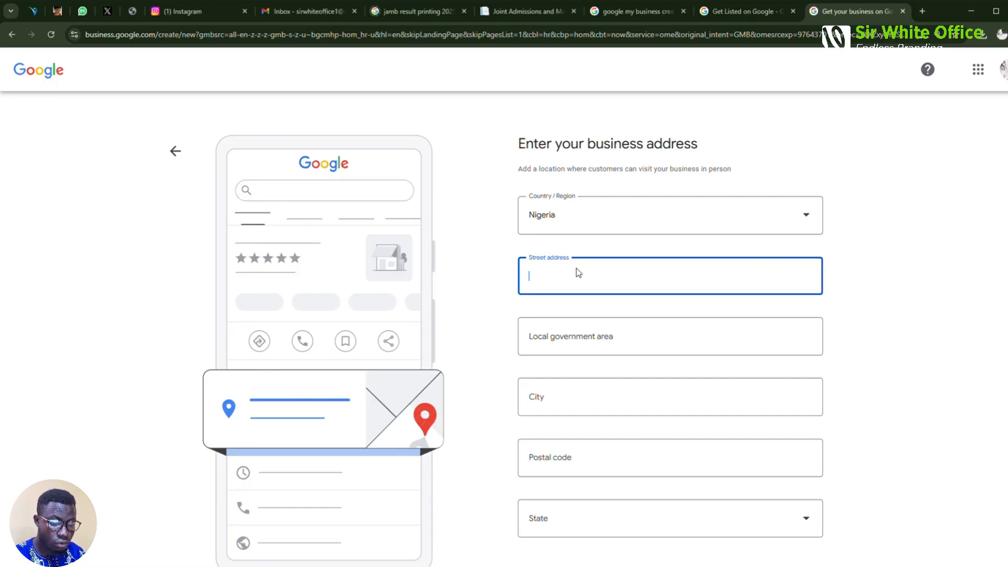
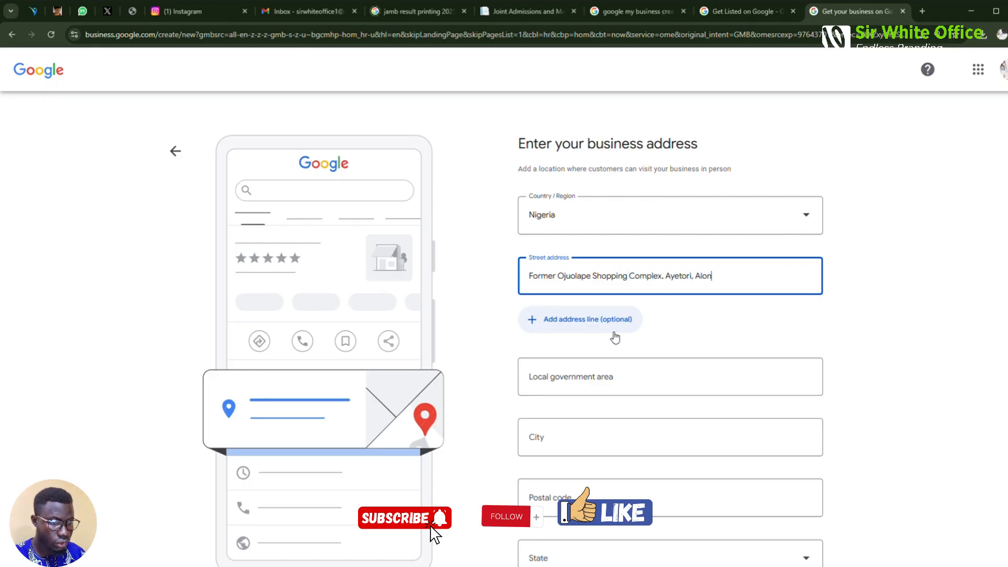
click(582, 374)
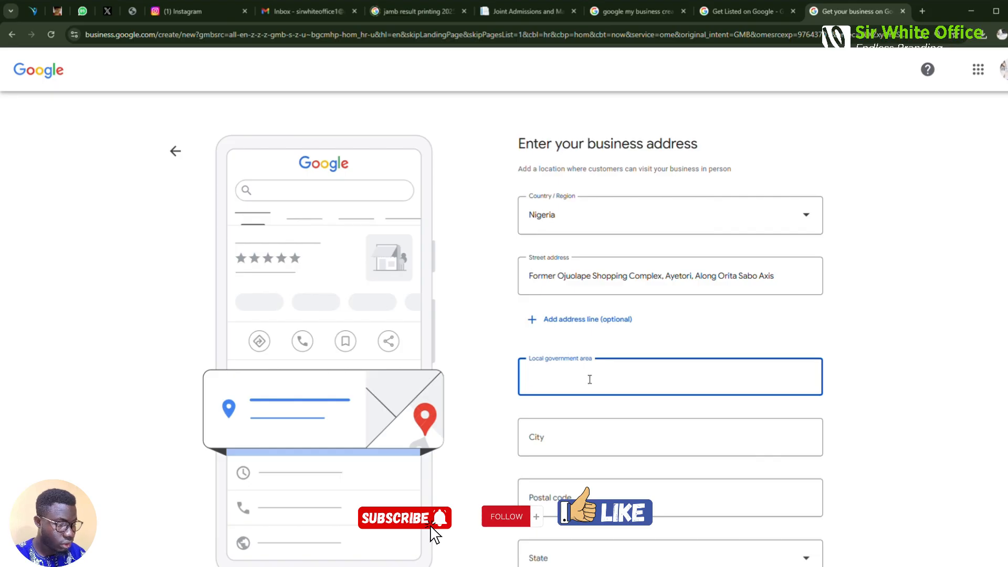
text(Osogbo)
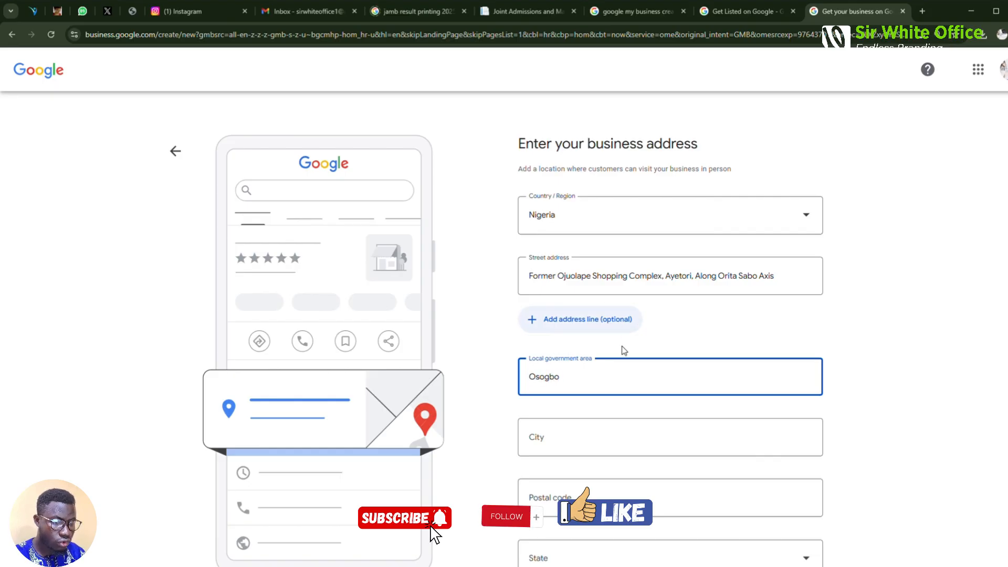
key(BackSpace)
key(BackSpace)
key(BackSpace)
key(BackSpace)
key(BackSpace)
text(lorunda)
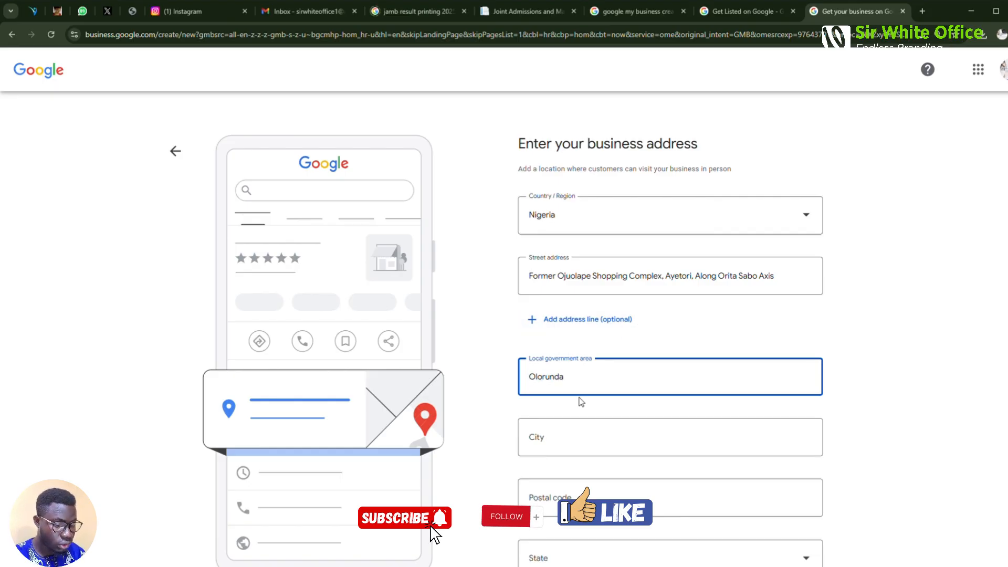
click(557, 442)
text(Osogbo)
scroll(607, 422, down, 2)
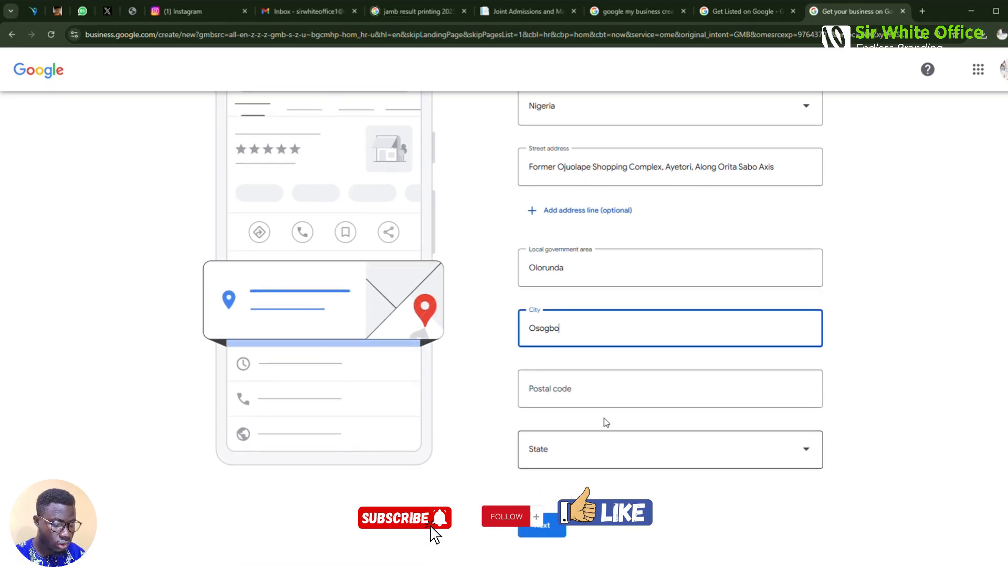
click(575, 394)
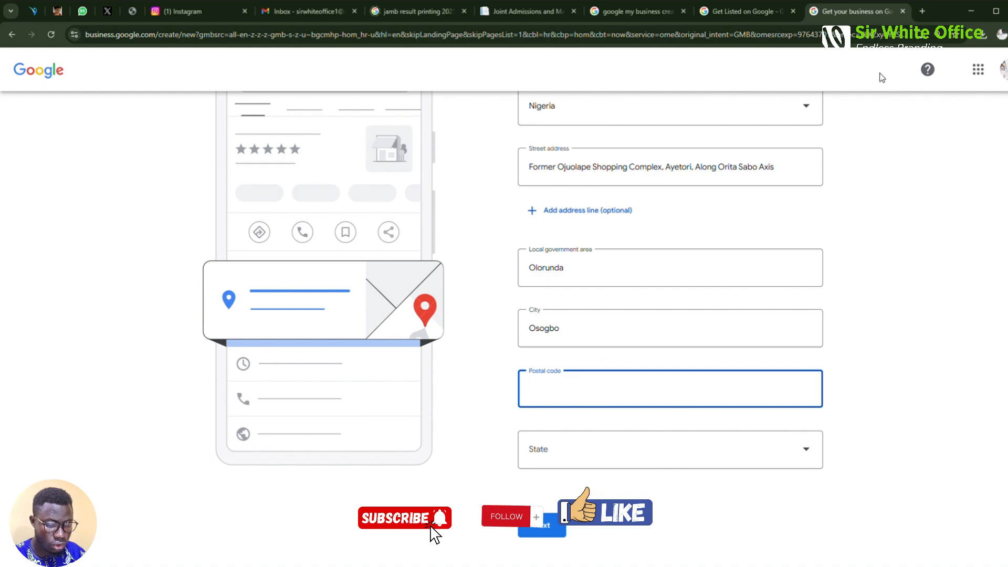
Look up the Osogbo postal code for Olorunda on Google, finding 230103
click(921, 11)
click(768, 39)
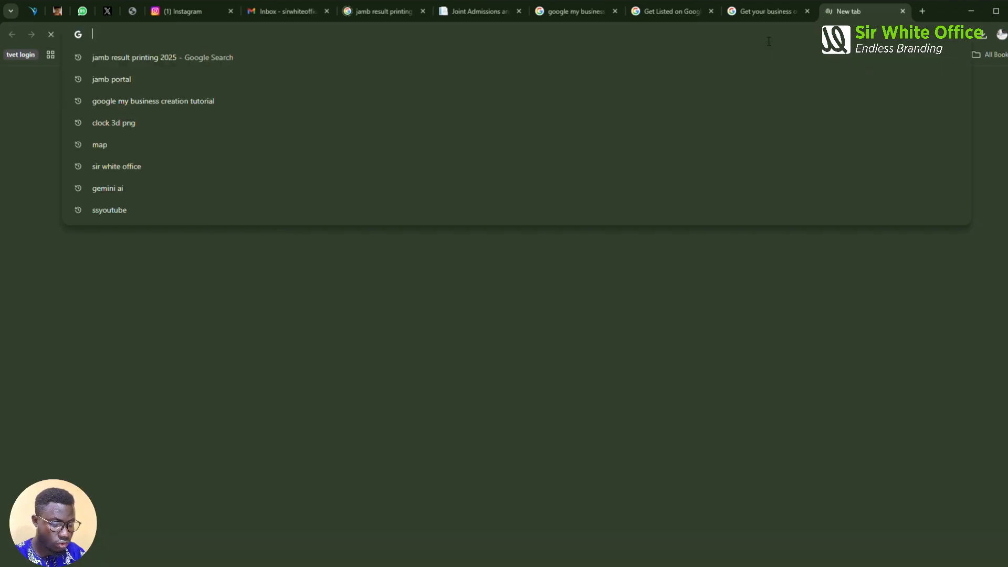
text(osogb)
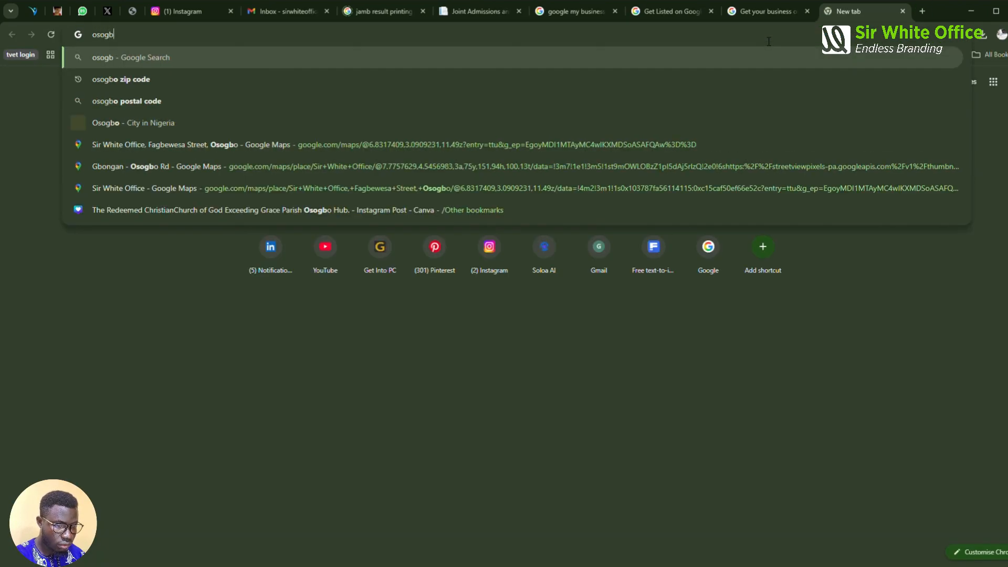
text(o postal code)
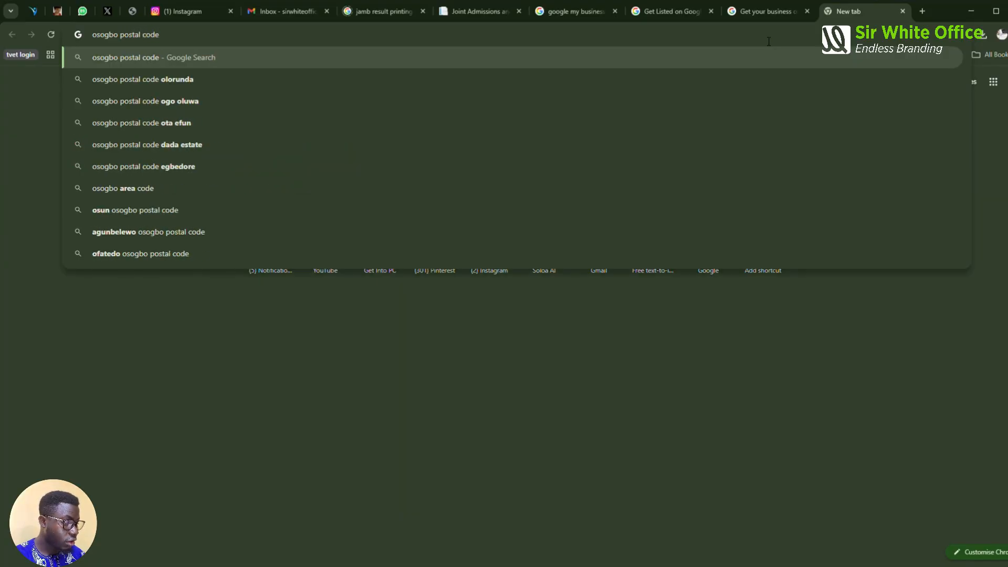
key(Return)
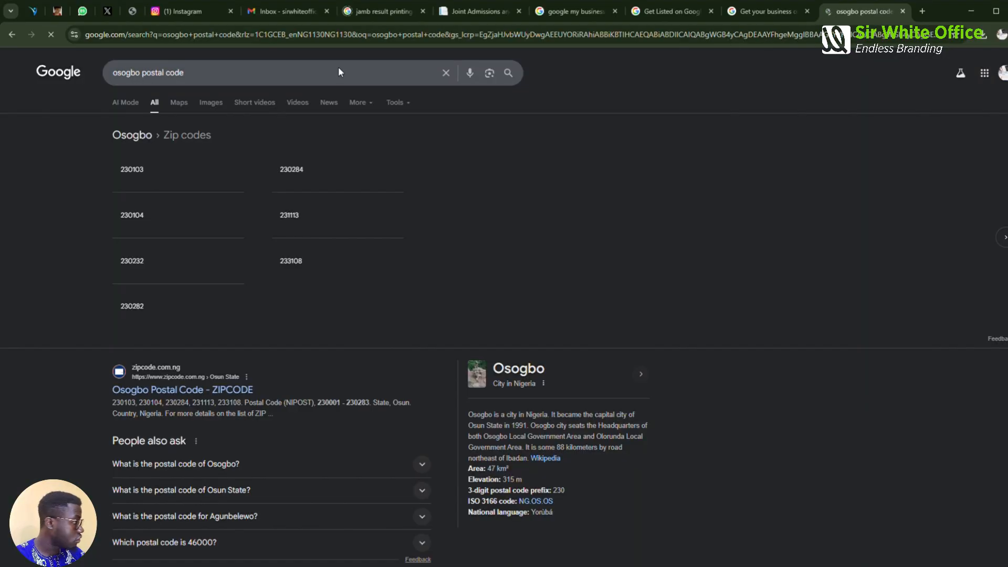
click(265, 72)
text(for o)
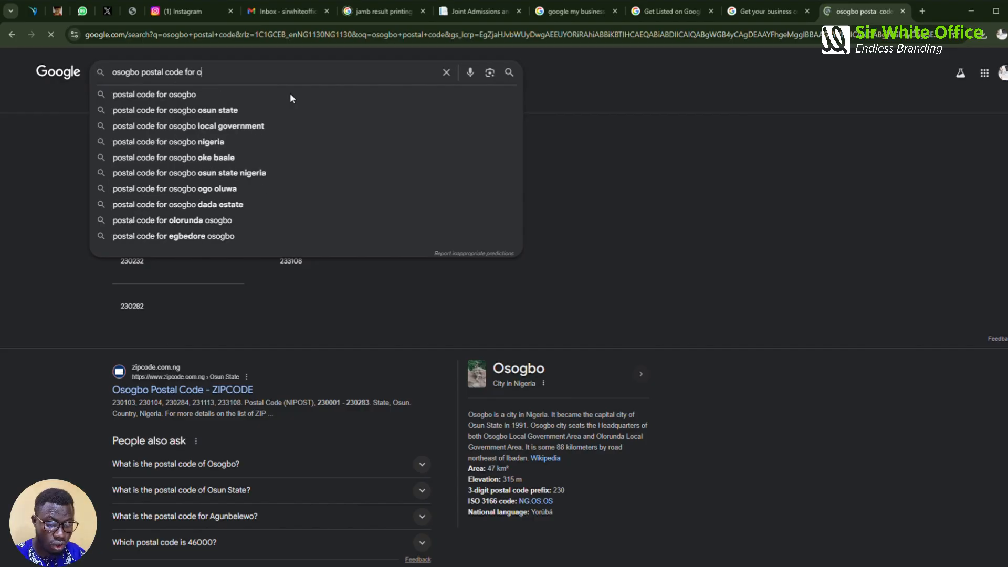
text(lorunda)
key(Return)
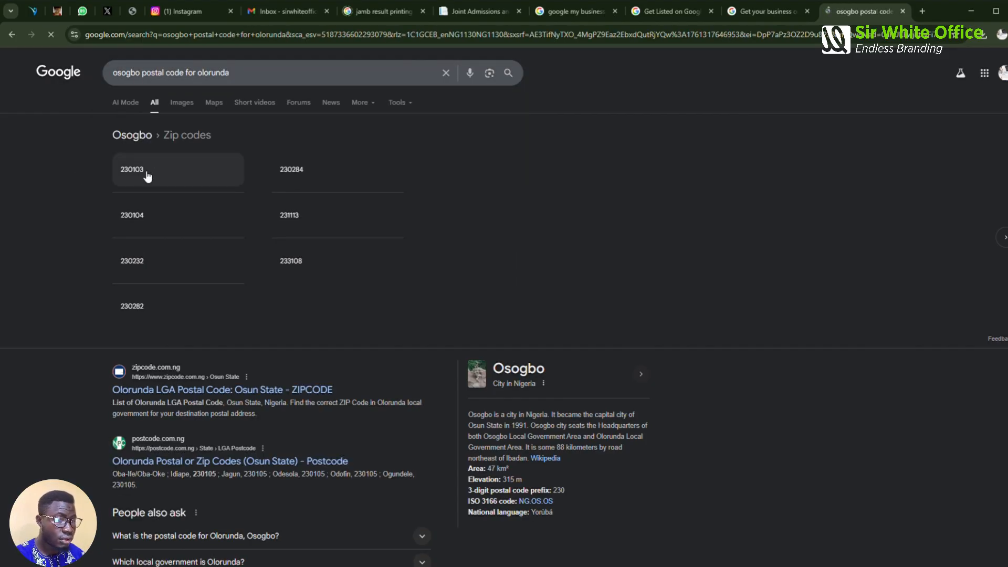
click(759, 13)
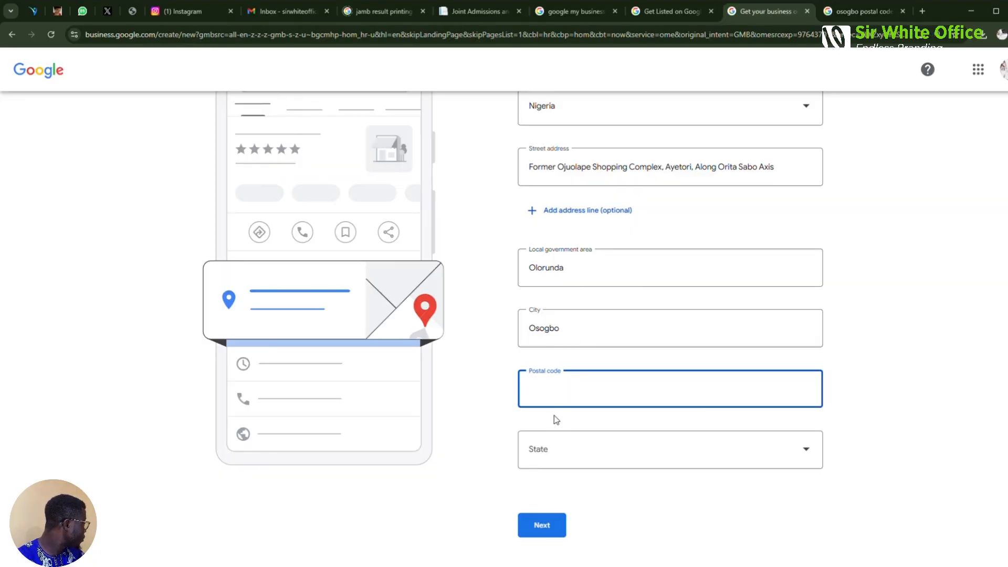
Enter postal code 230103, choose Osun as the state, and submit the address
text(230103)
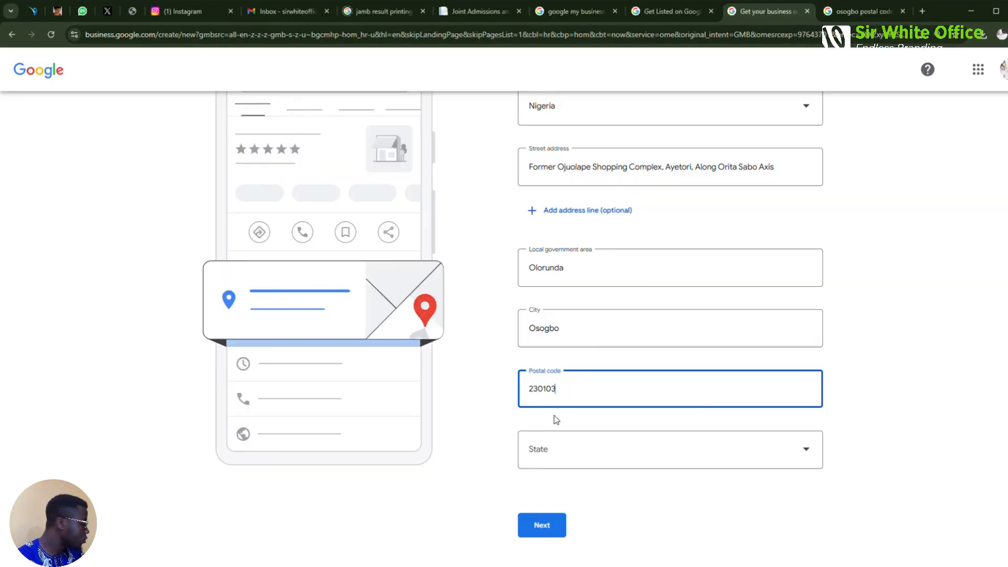
click(568, 444)
scroll(566, 395, down, 6)
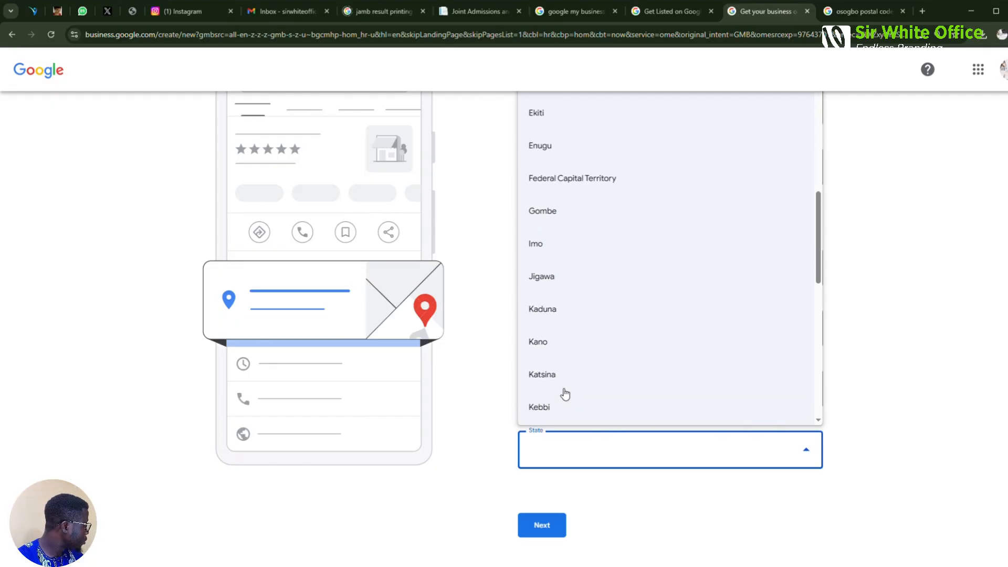
scroll(563, 394, down, 10)
click(556, 252)
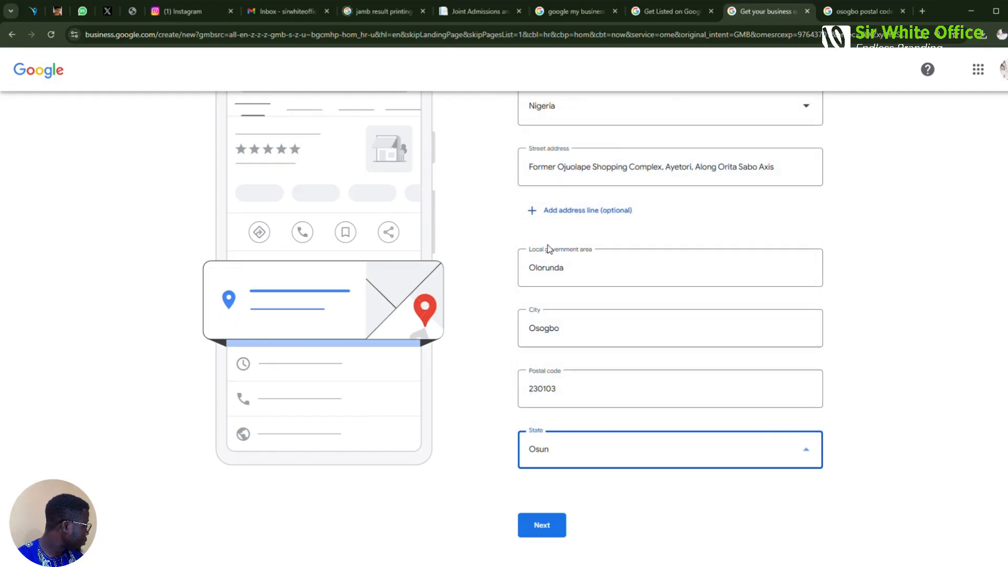
click(551, 532)
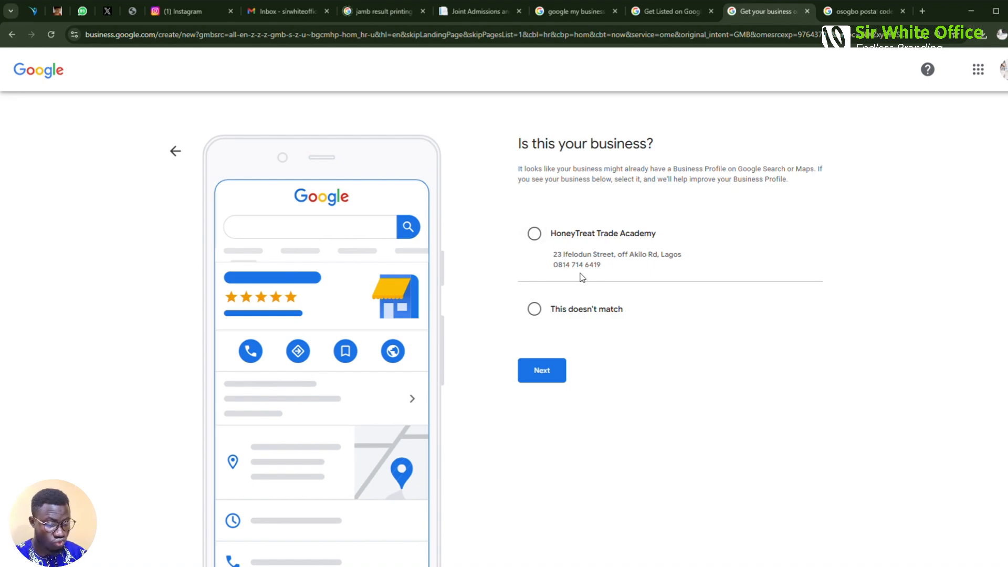
Reject the suggested existing listing with 'This doesn't match' and continue
click(535, 310)
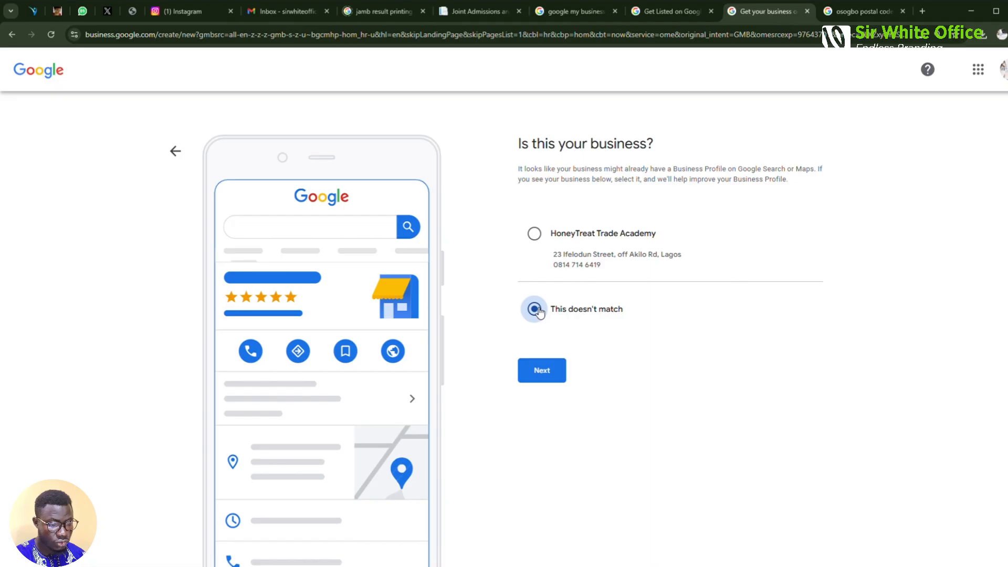
click(542, 371)
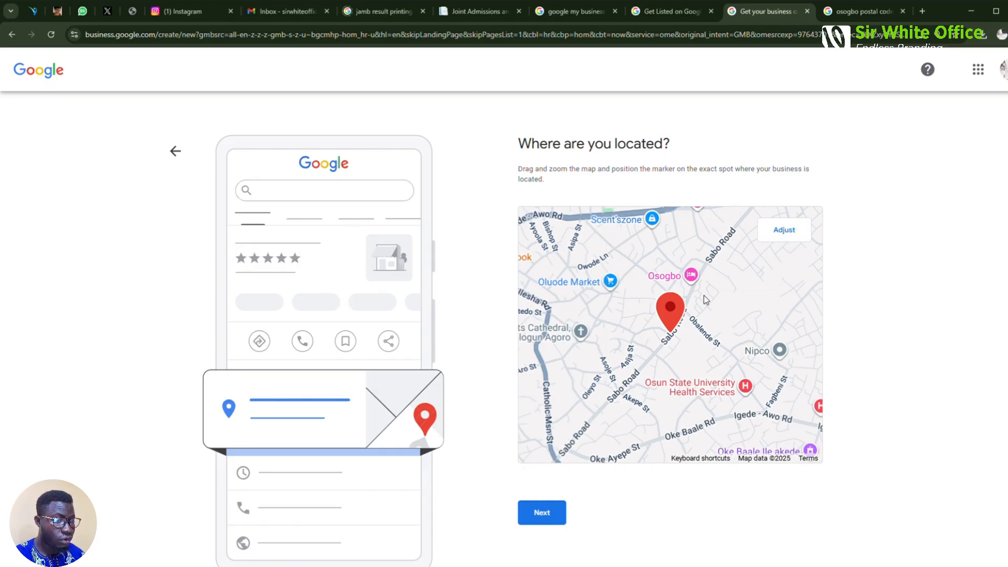
Adjust and reset the map pin, keeping it near Sabo Road in Osogbo
click(783, 232)
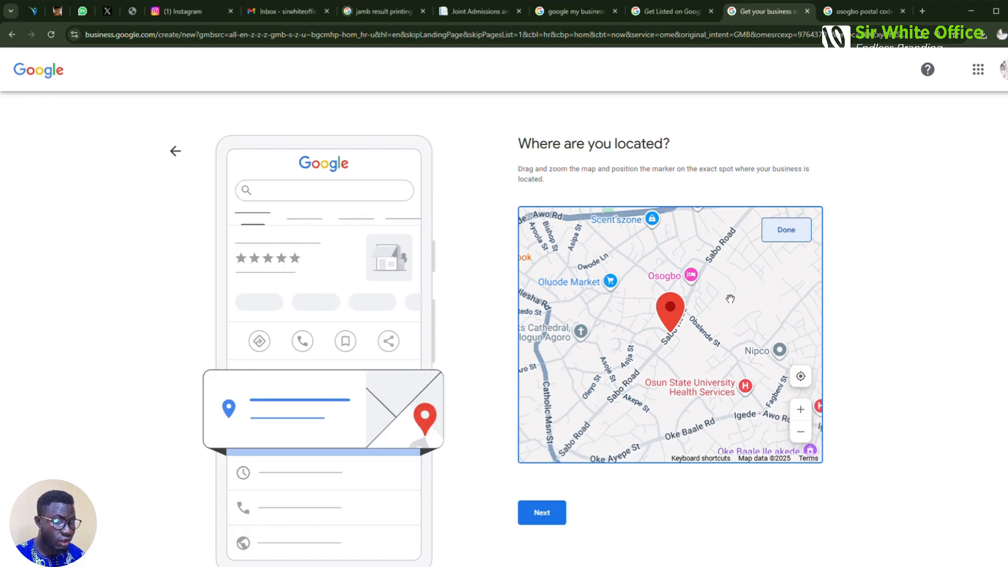
drag(730, 294, 698, 395)
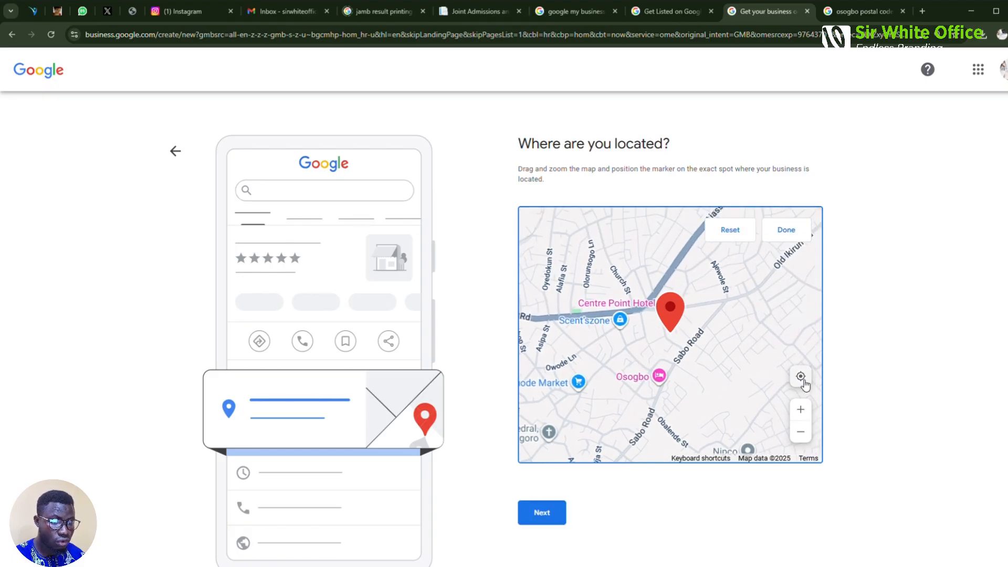
click(800, 377)
click(738, 235)
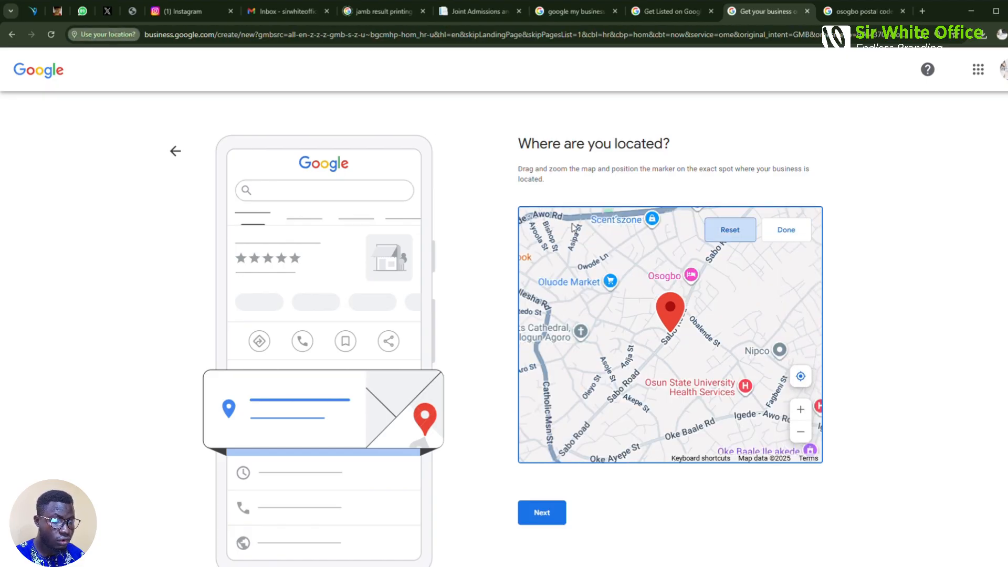
click(184, 112)
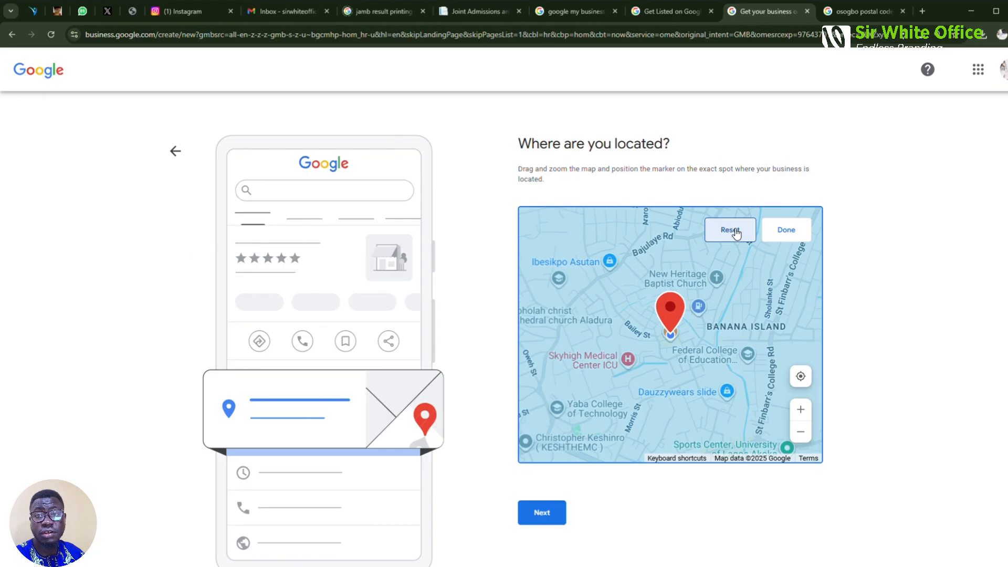
click(736, 231)
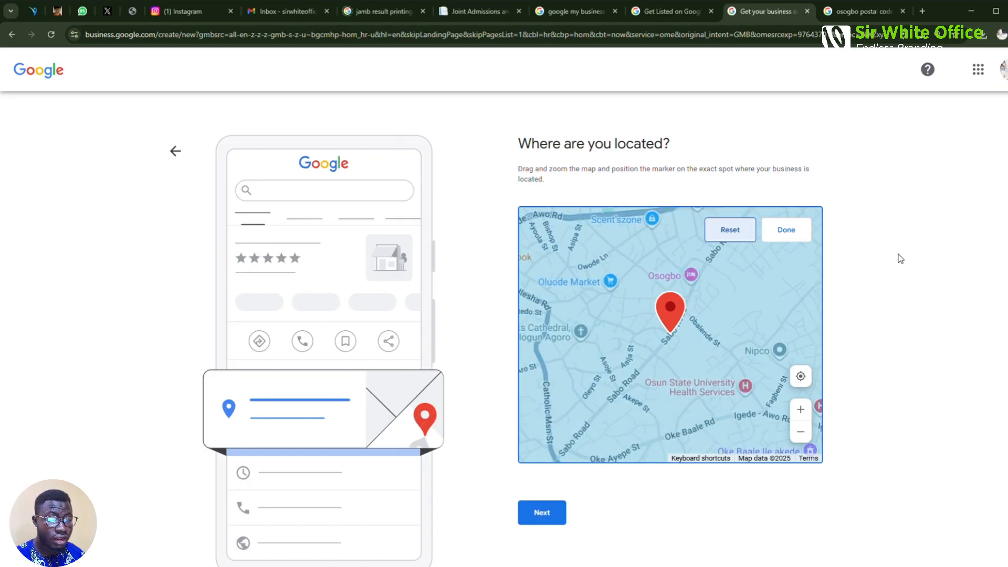
click(790, 231)
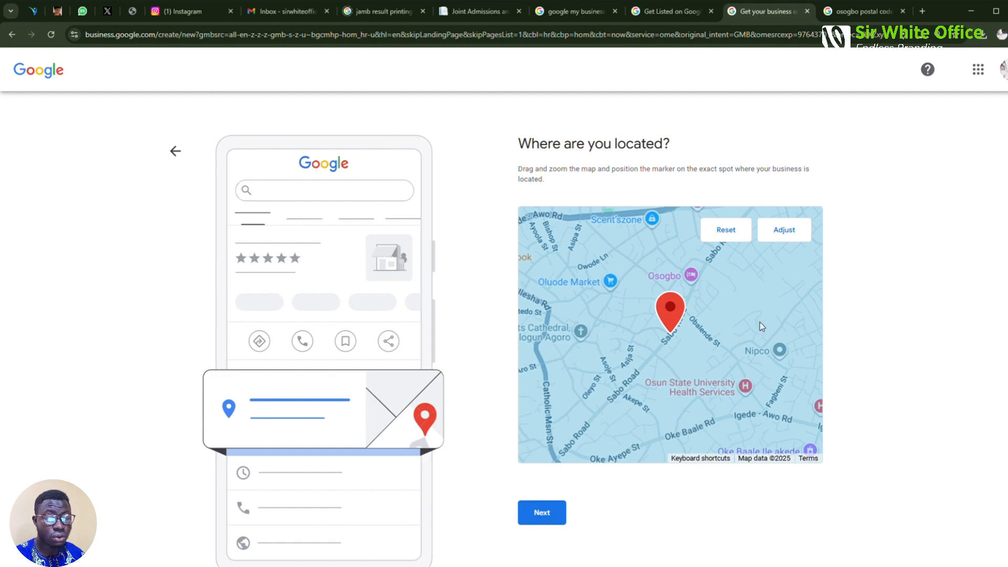
click(552, 518)
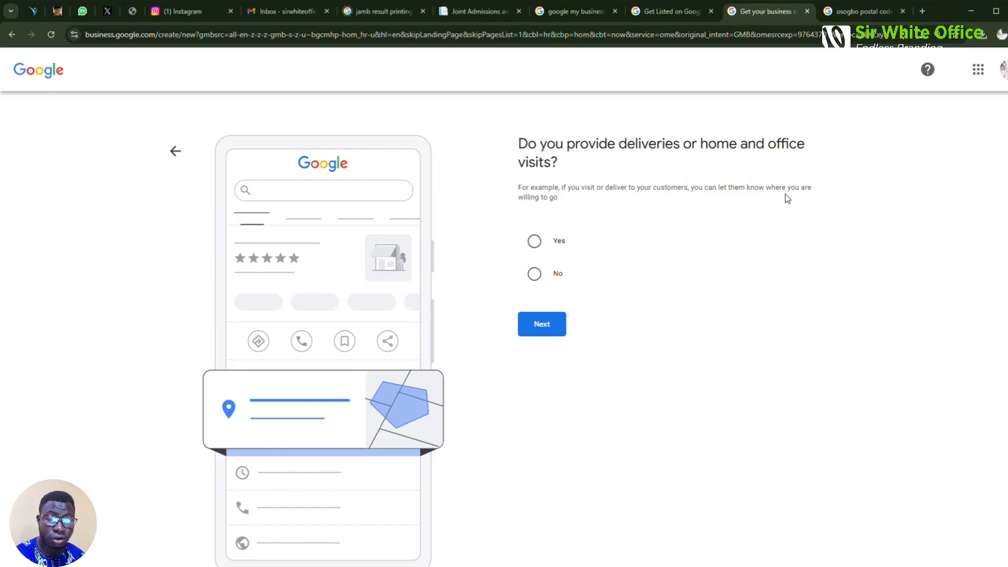
Answer No to deliveries or visits and add the business phone number
click(535, 273)
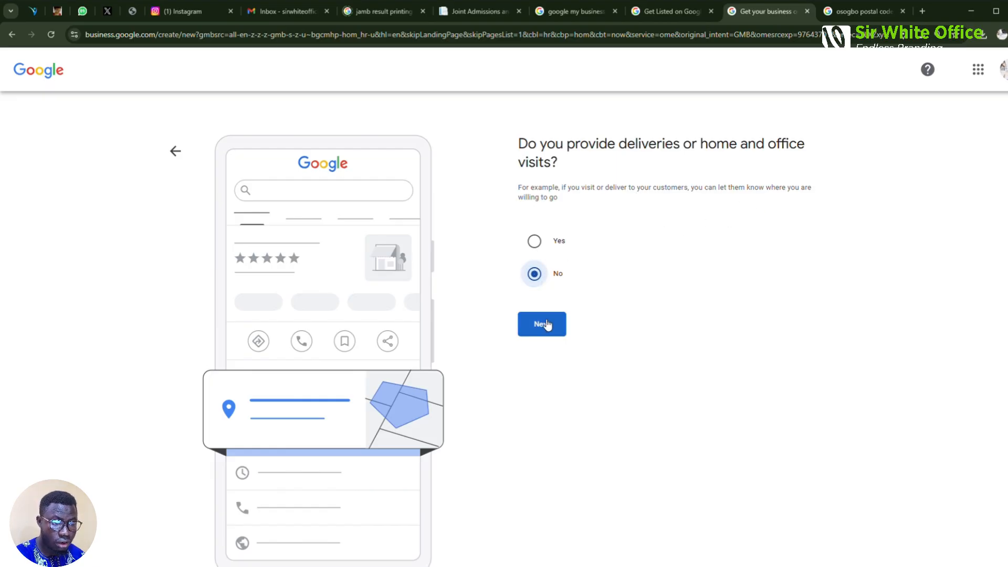
click(548, 331)
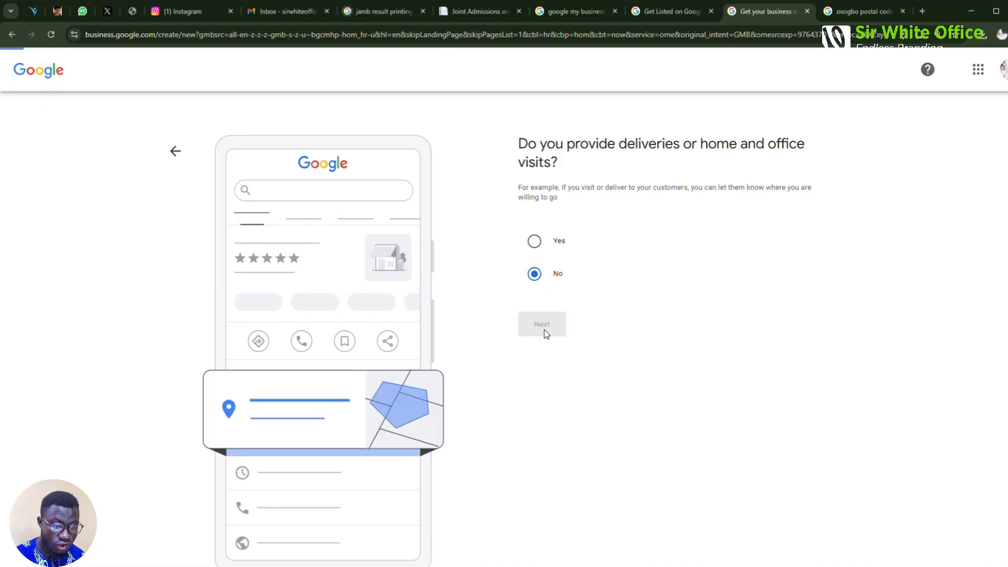
click(641, 233)
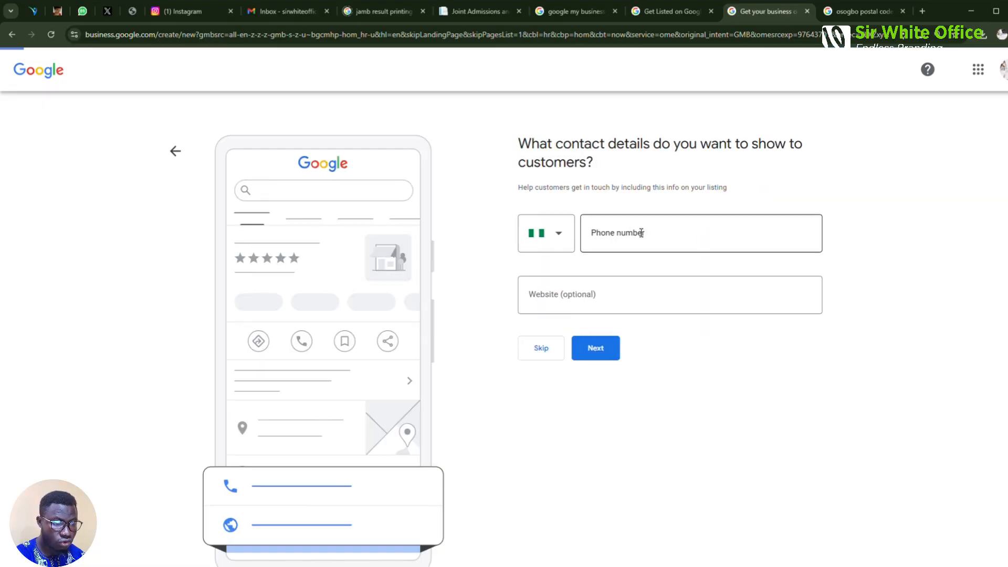
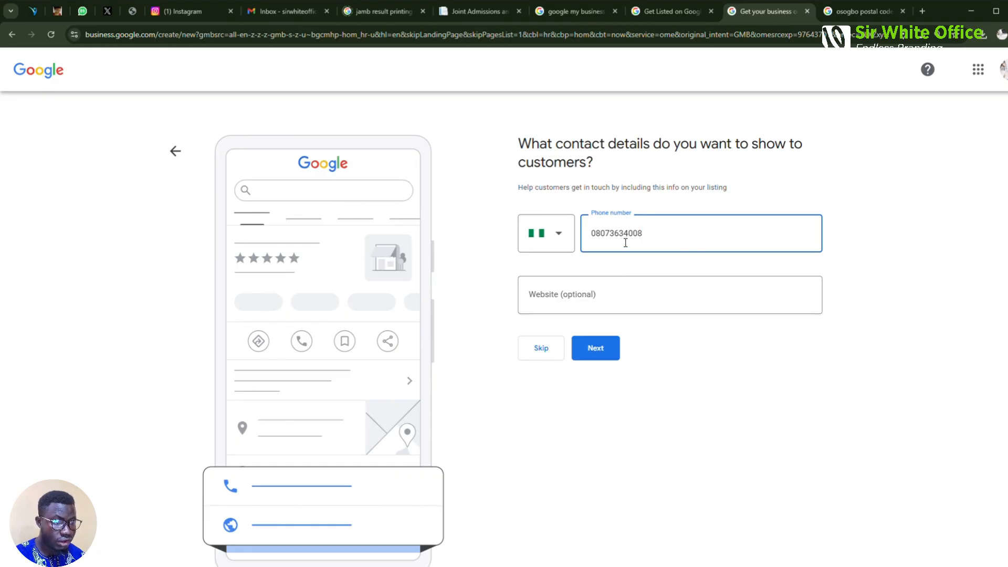
click(601, 348)
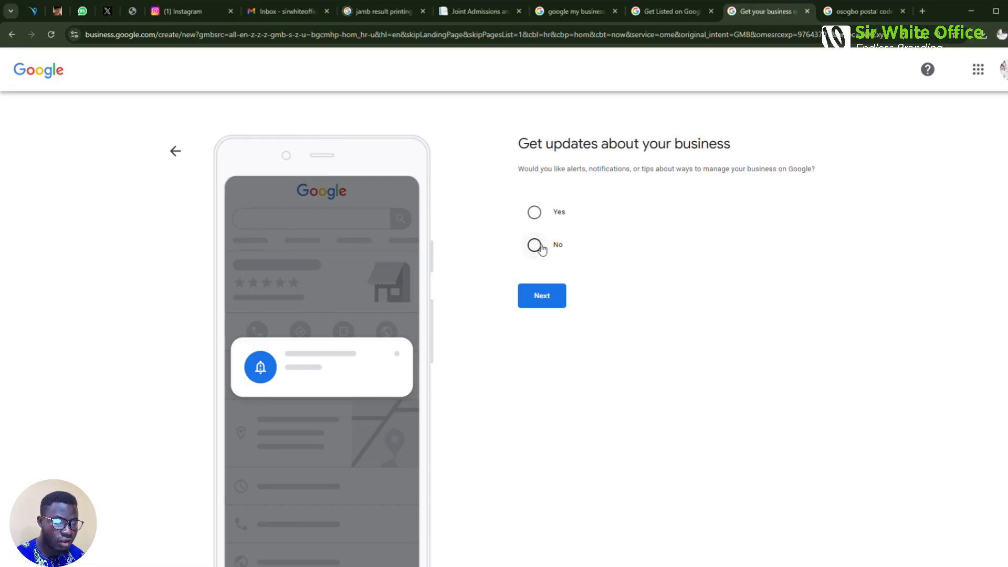
Decline alerts and tips about the business and continue
click(539, 247)
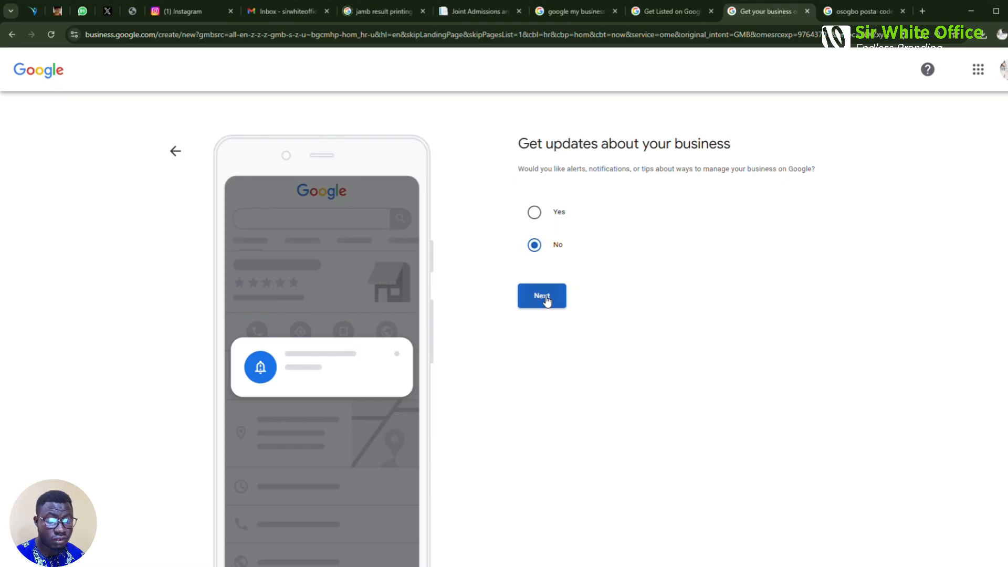
click(545, 298)
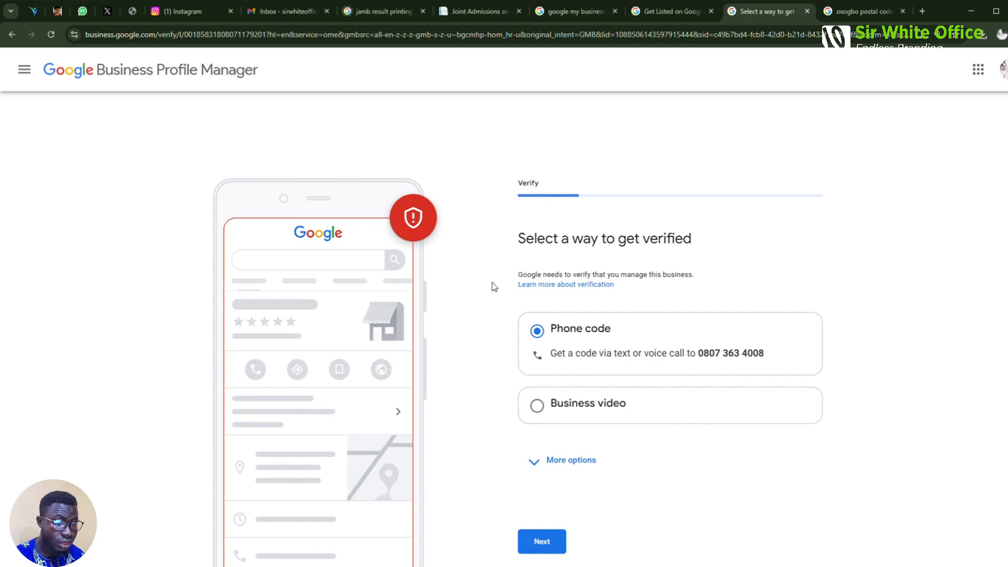
Choose Phone code verification after browsing other options like business video
scroll(491, 315, down, 1)
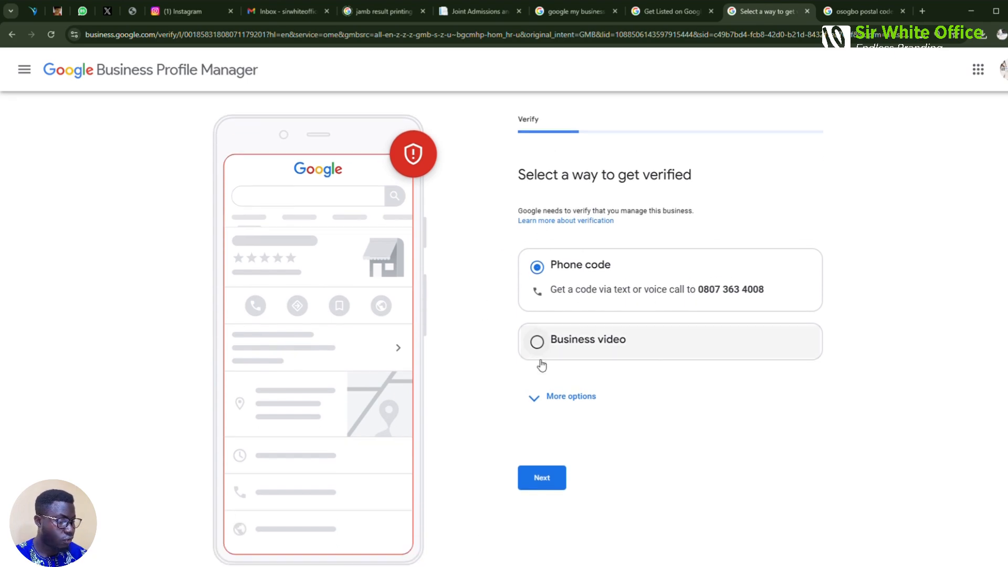
click(563, 399)
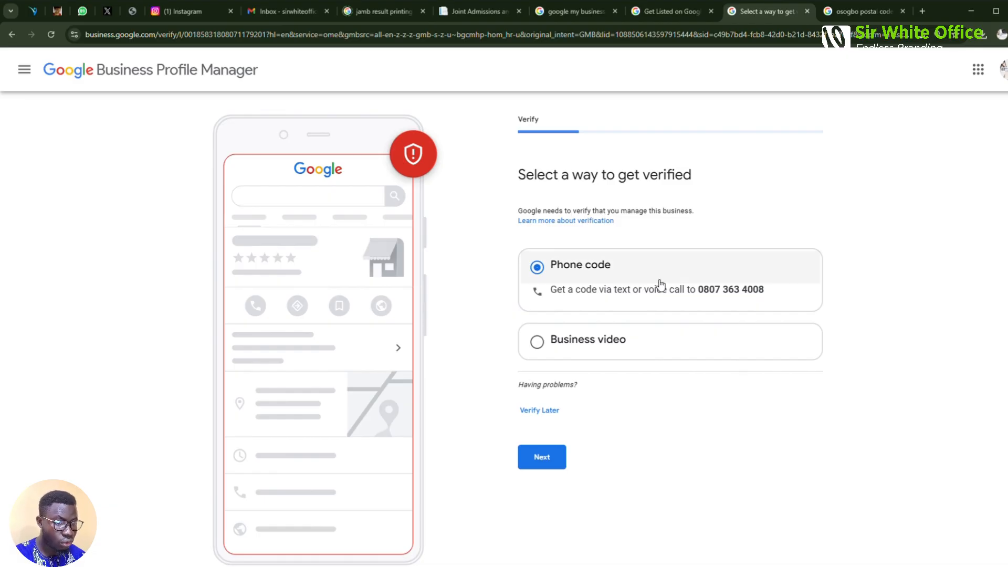
click(607, 353)
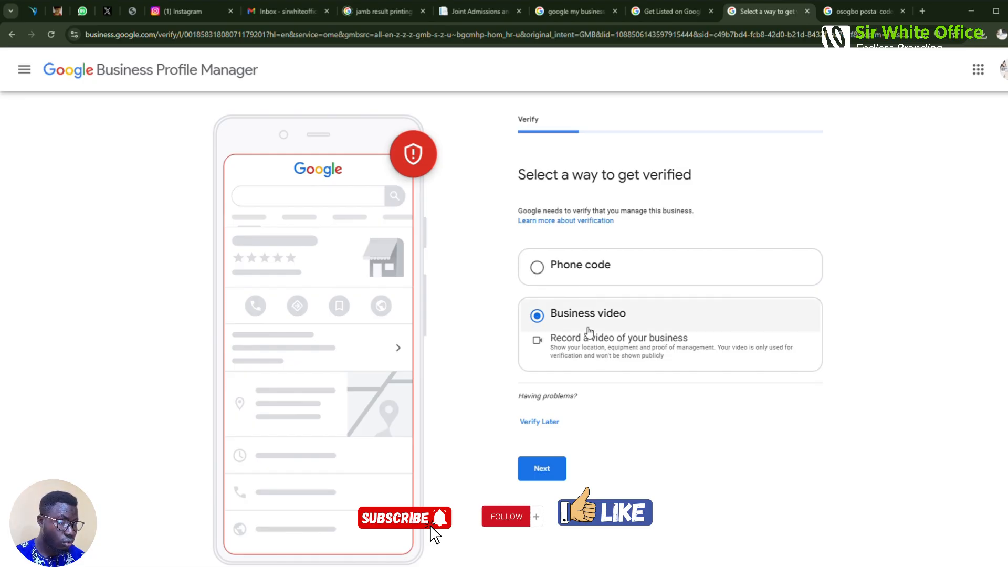
click(585, 276)
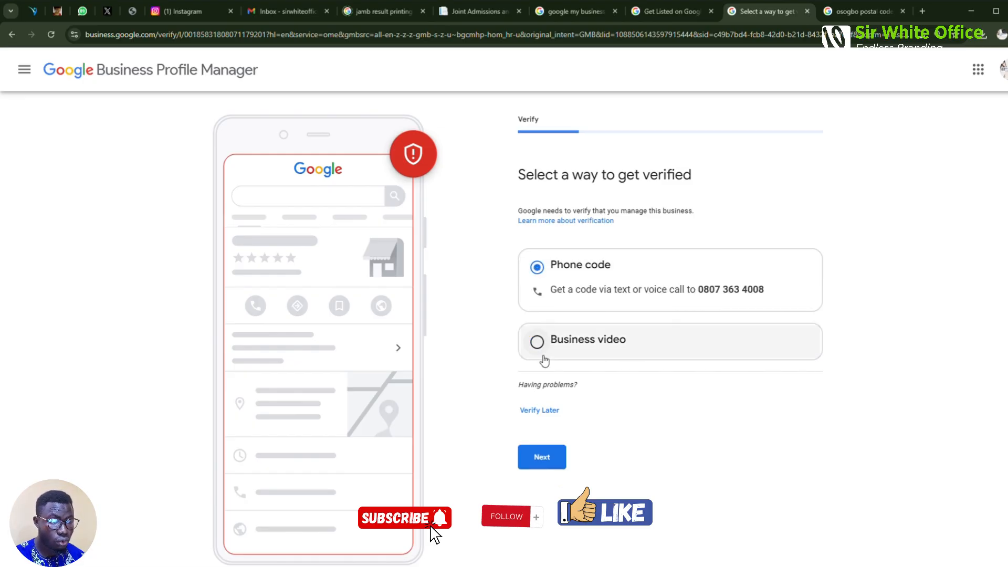
click(557, 462)
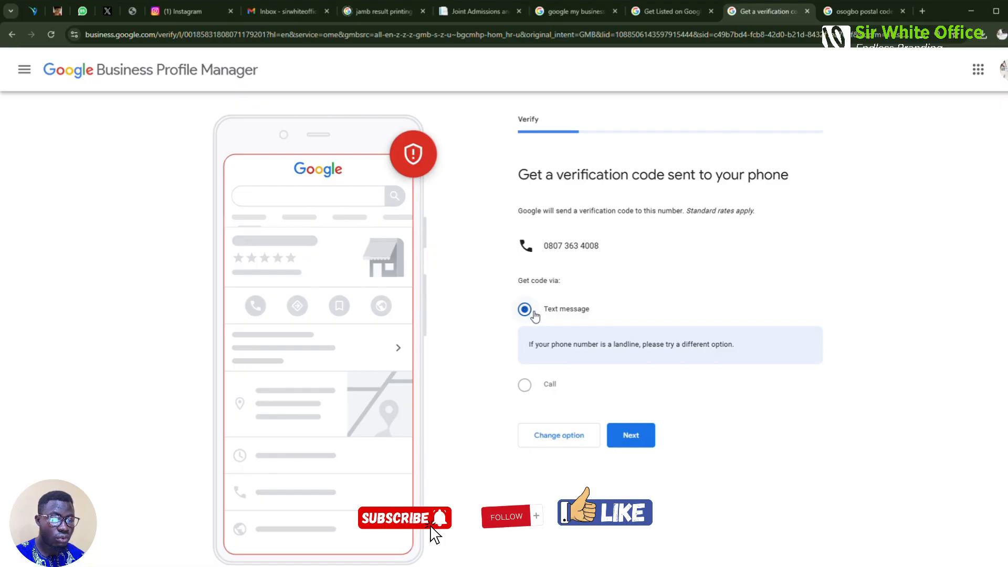
Request the code by text message, then postpone verification with Verify Later
click(629, 436)
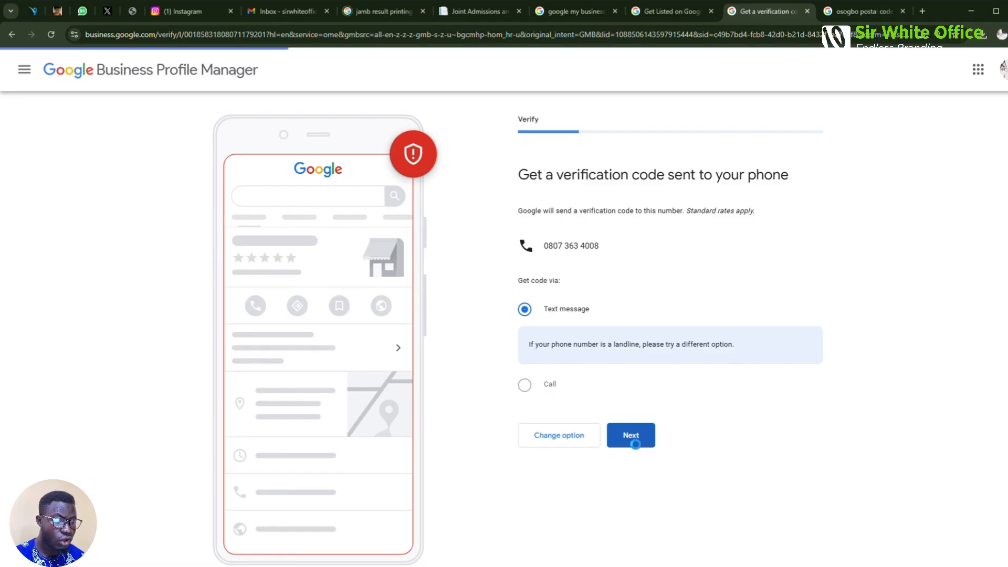
click(584, 331)
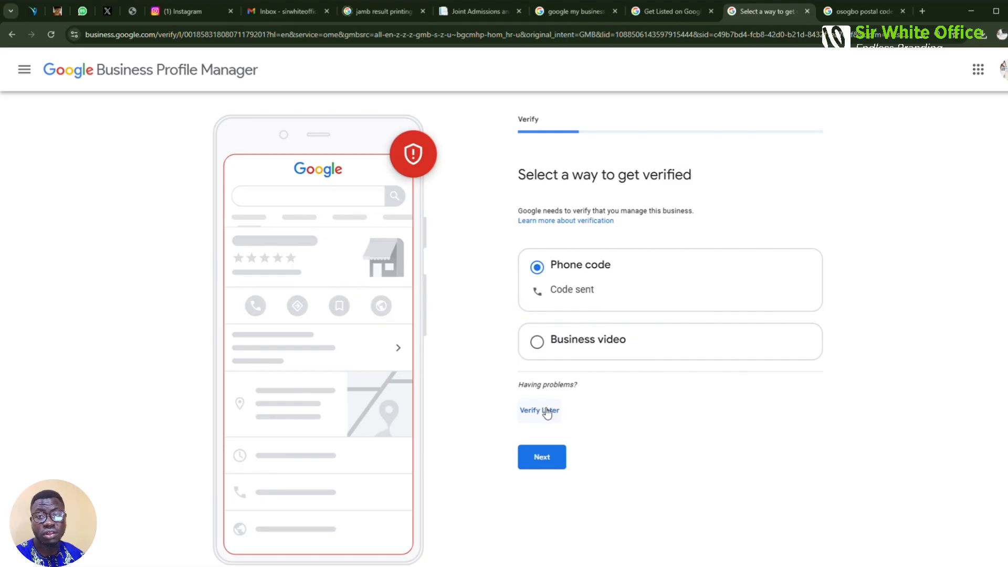
click(546, 412)
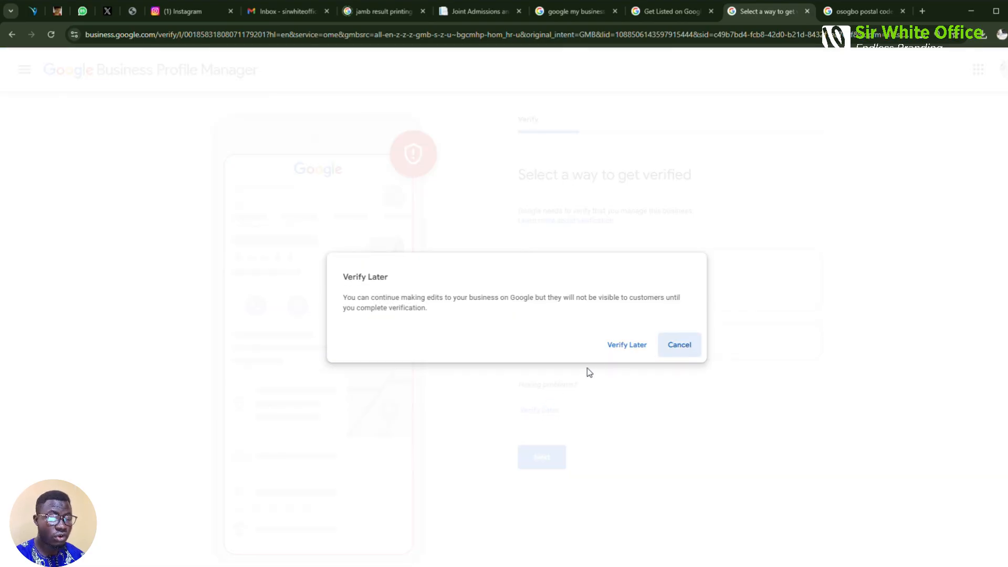
click(634, 349)
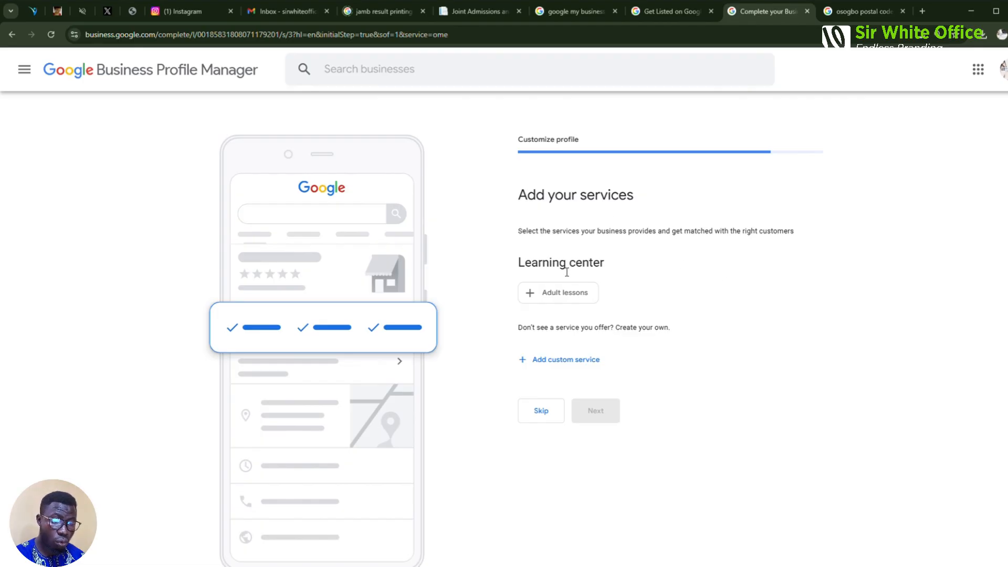
Select Adult lessons and add a custom service named 'Skills Aquisition', then continue
click(571, 302)
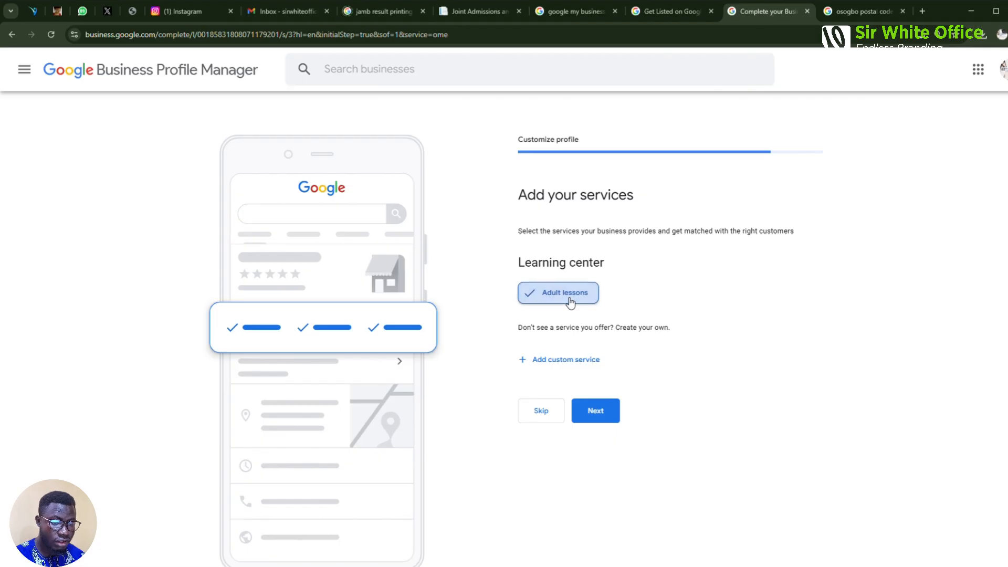
click(575, 361)
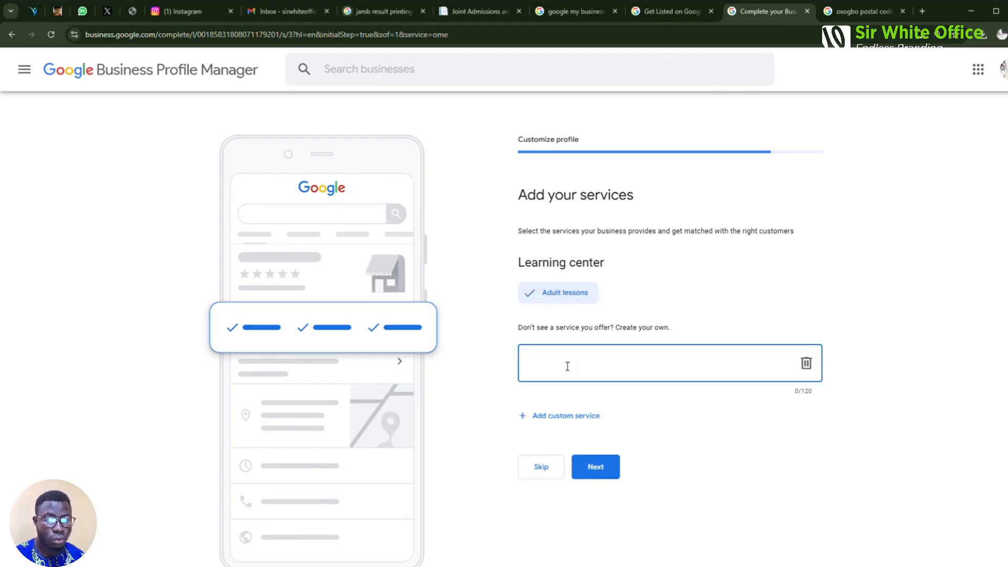
text(Skills)
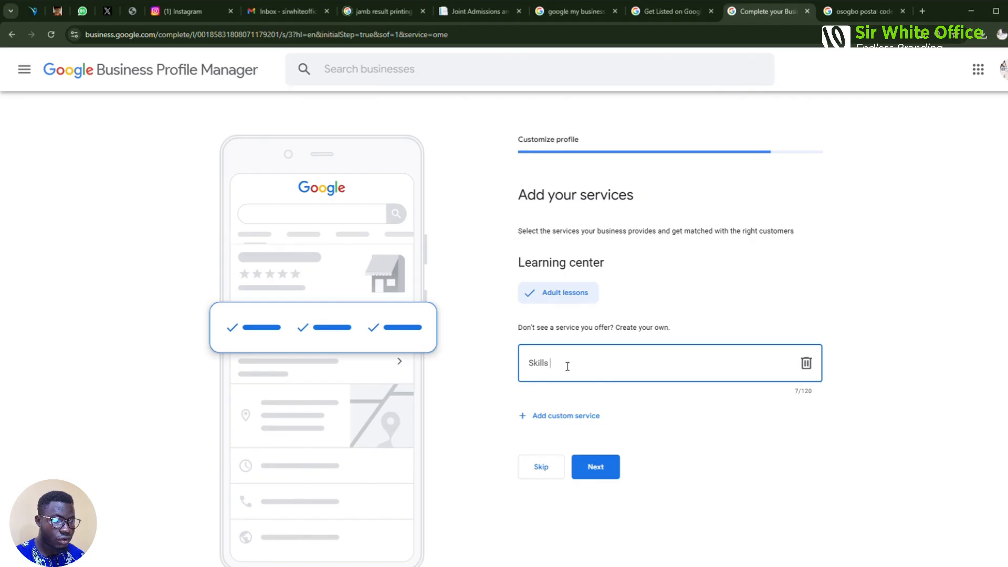
text(Aqu)
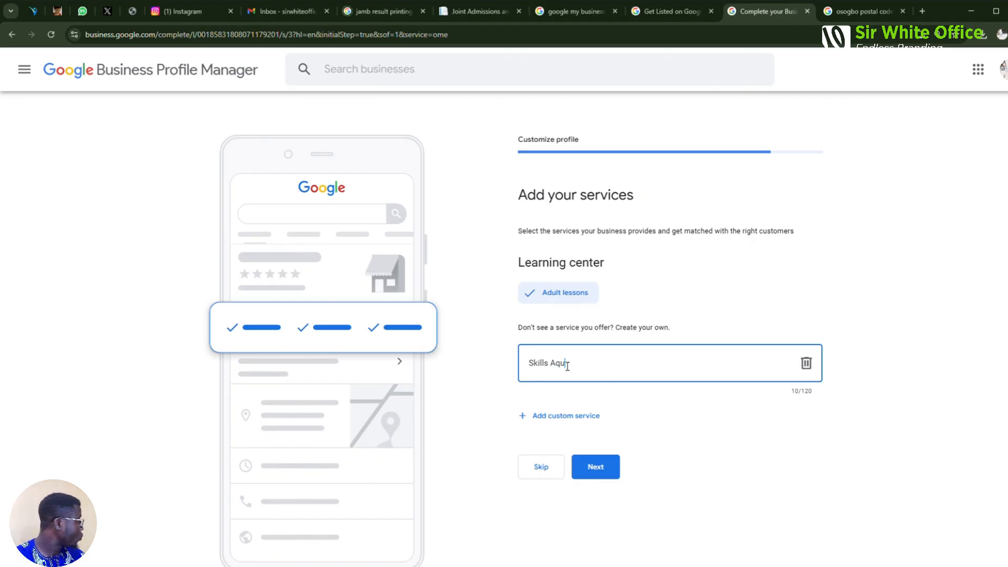
text(isit)
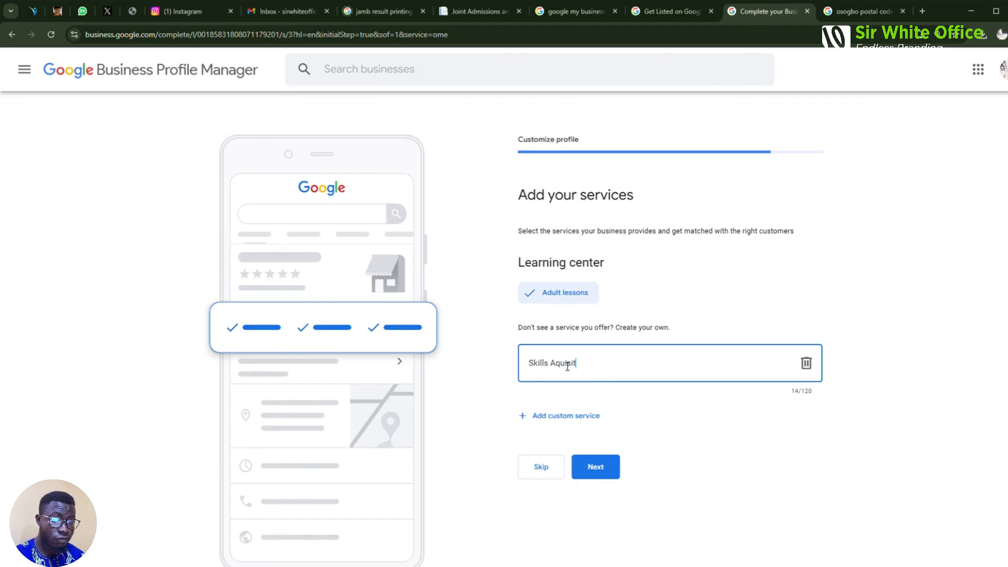
text(ion)
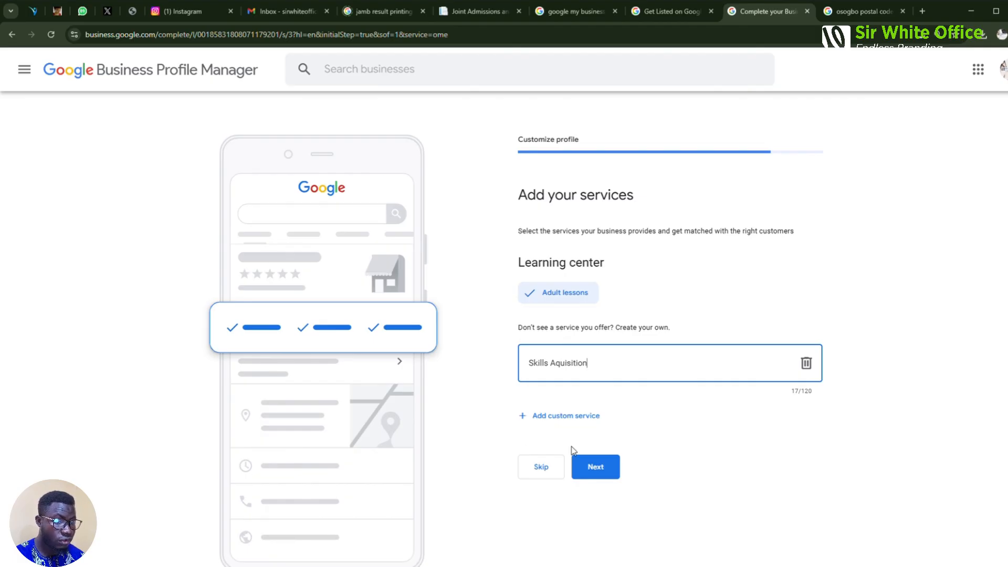
click(592, 468)
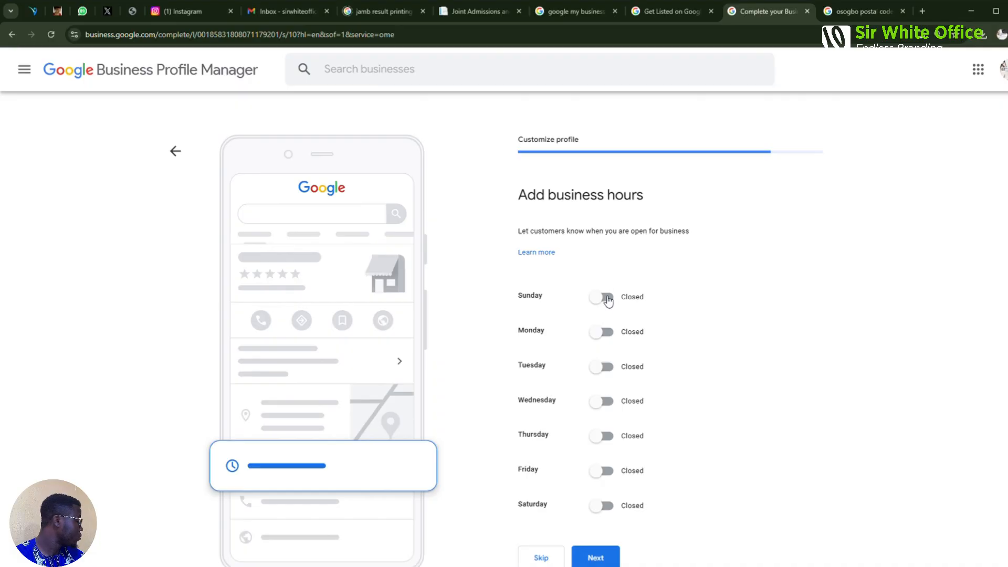
Mark Sunday, Monday and Tuesday as open 24 hours
click(605, 297)
click(607, 356)
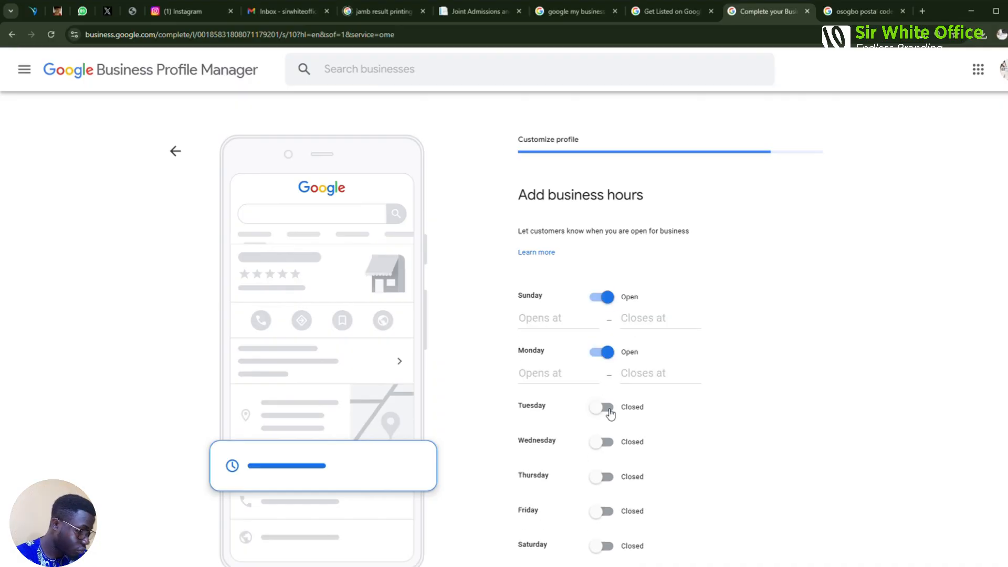
click(603, 408)
click(563, 325)
click(564, 349)
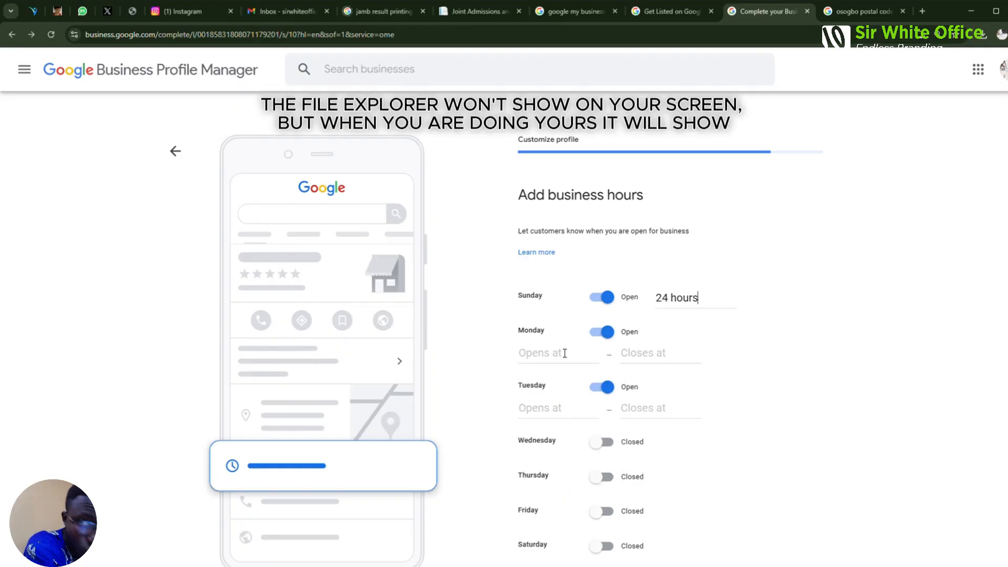
click(563, 351)
click(563, 388)
click(562, 389)
click(560, 416)
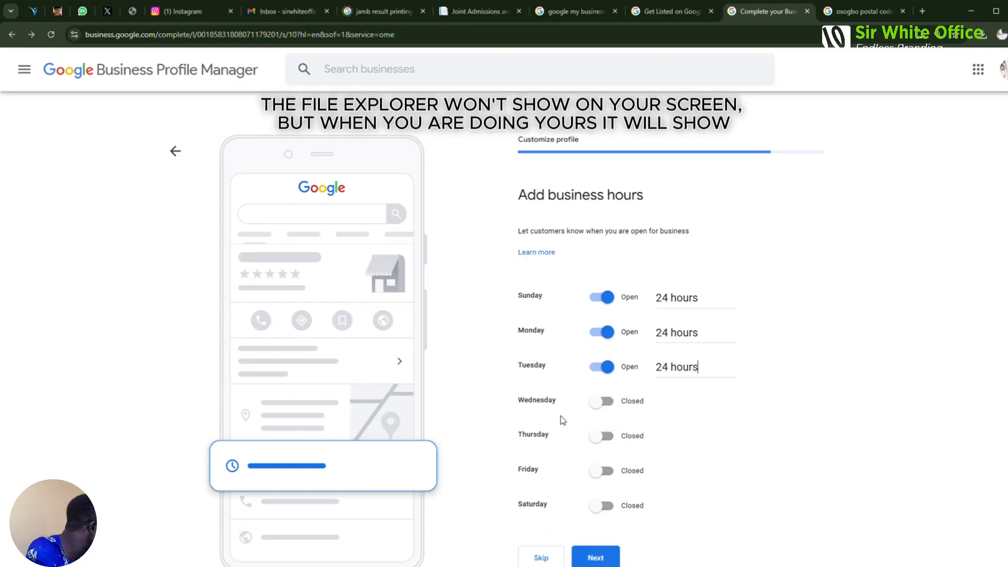
Set Wednesday, Thursday, Friday and Saturday to open 24 hours
scroll(608, 389, down, 1)
click(604, 351)
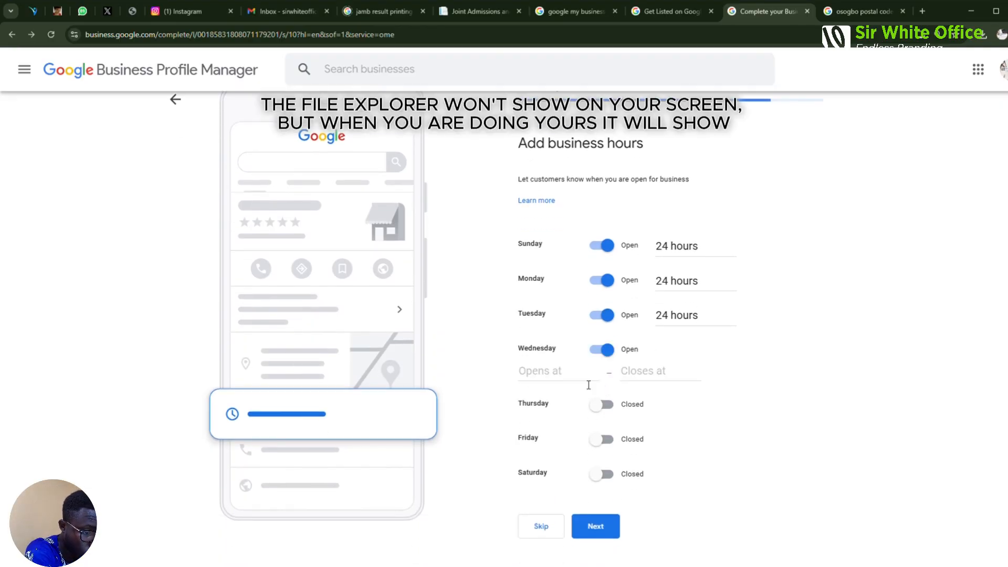
click(567, 371)
click(569, 399)
click(609, 385)
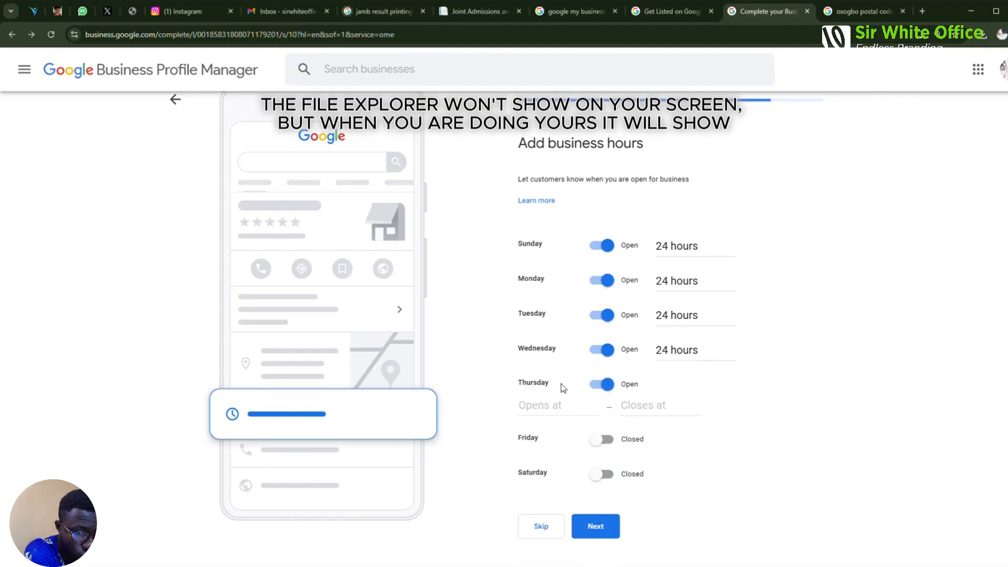
click(563, 410)
click(572, 444)
click(611, 420)
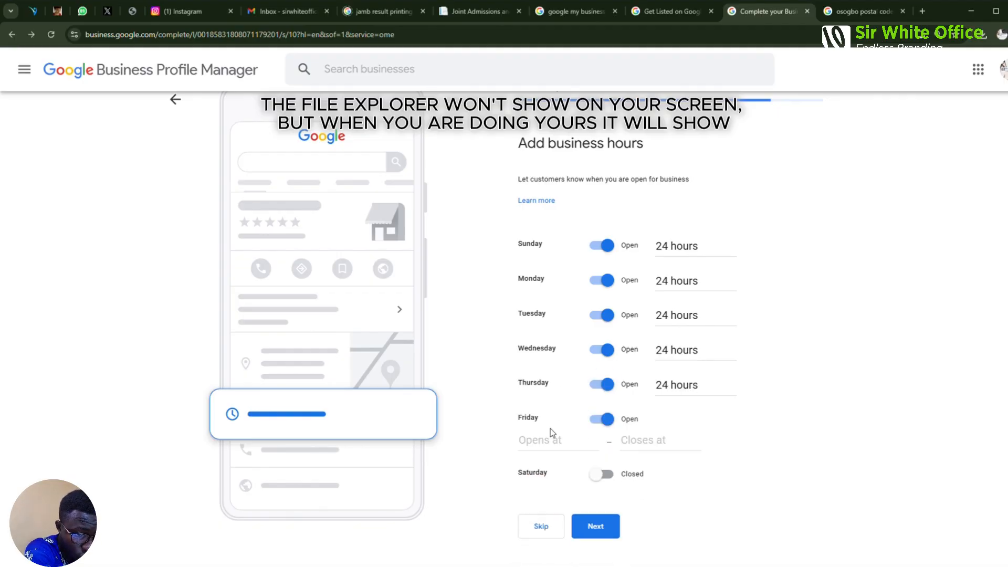
click(562, 444)
click(584, 478)
click(602, 456)
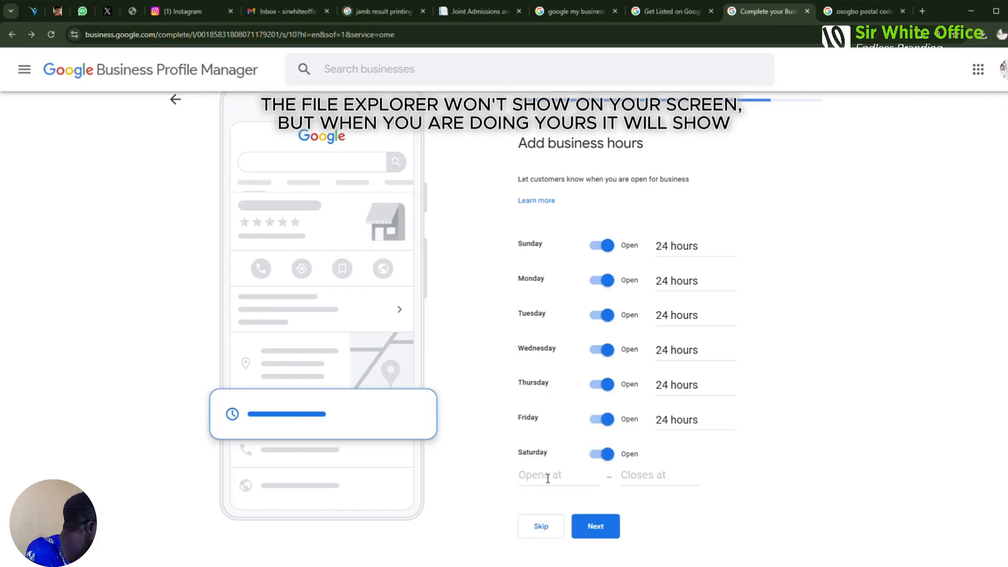
click(556, 479)
click(571, 503)
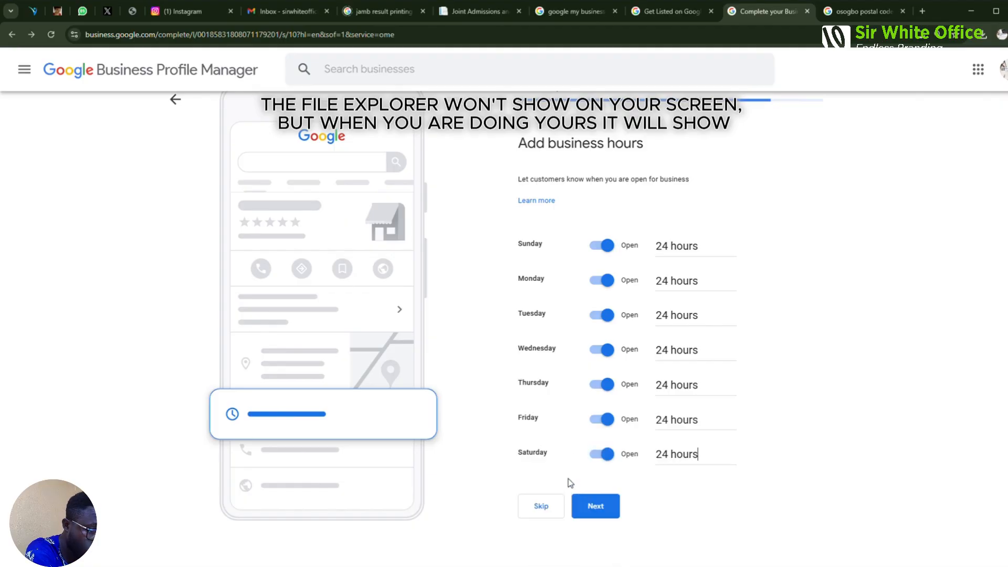
Change Sunday to Closed and submit the business hours
click(660, 246)
scroll(690, 335, down, 3)
scroll(690, 335, down, 1)
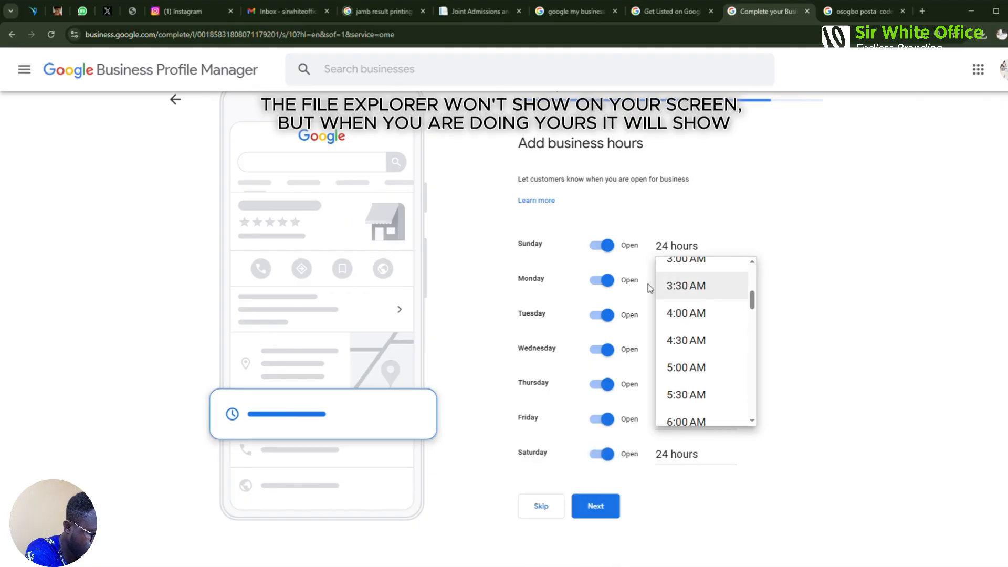
click(612, 250)
click(611, 252)
click(668, 247)
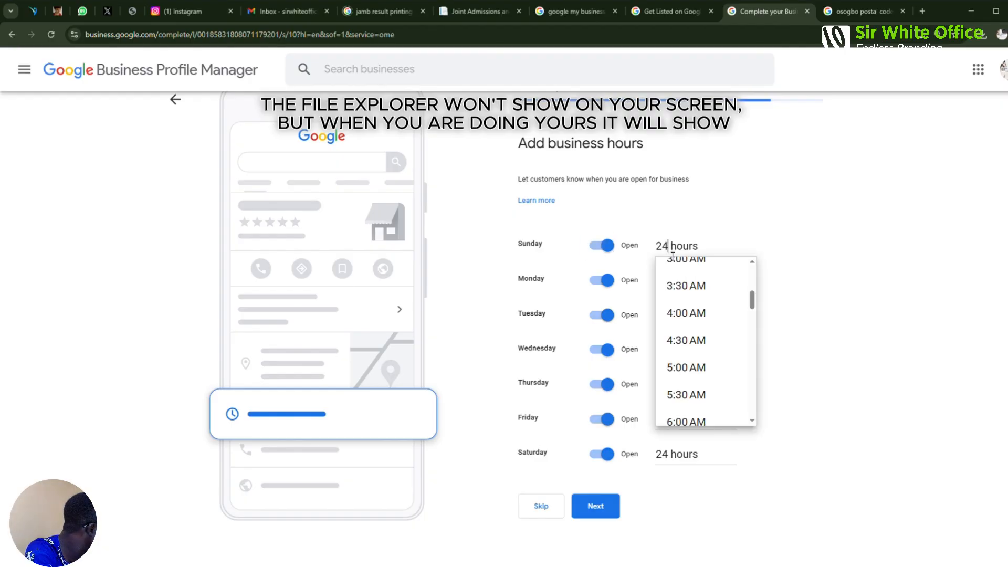
scroll(696, 404, down, 5)
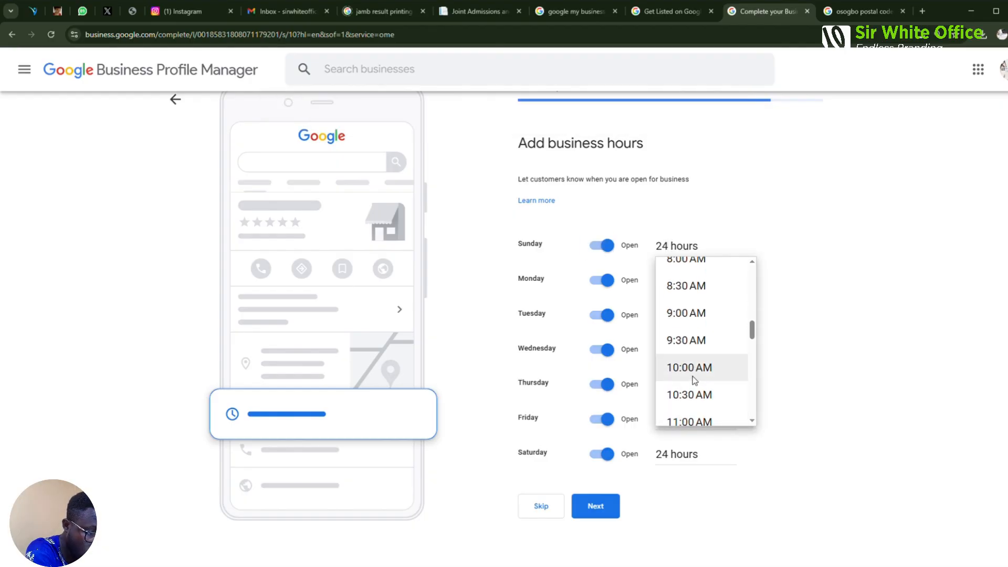
scroll(693, 379, up, 5)
scroll(693, 379, down, 17)
scroll(694, 380, down, 1)
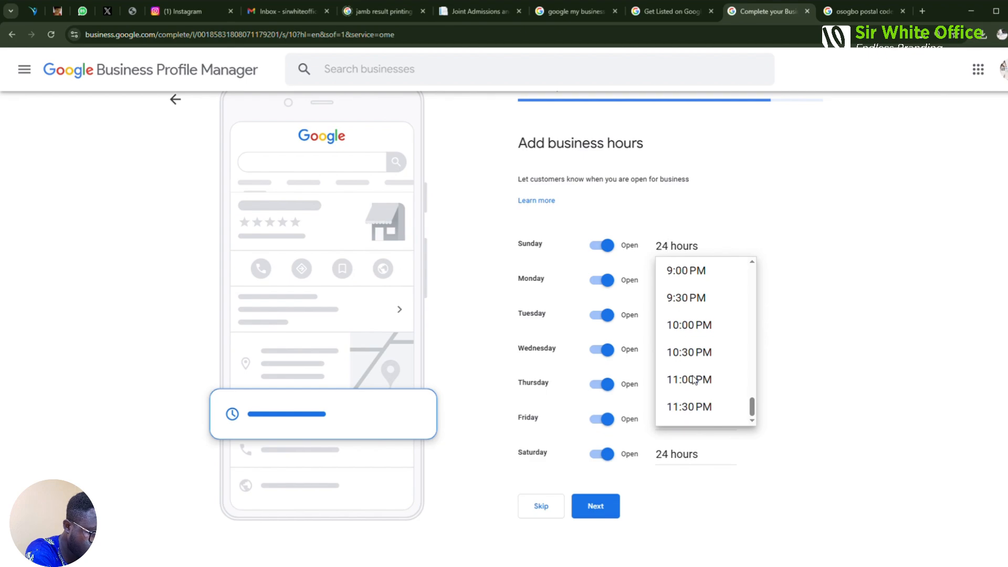
click(608, 244)
click(607, 244)
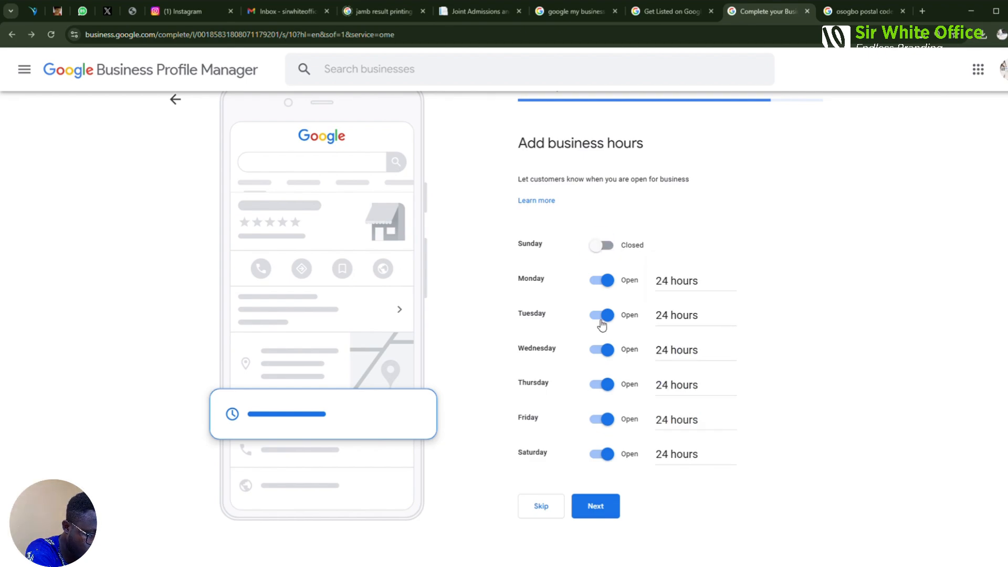
click(593, 508)
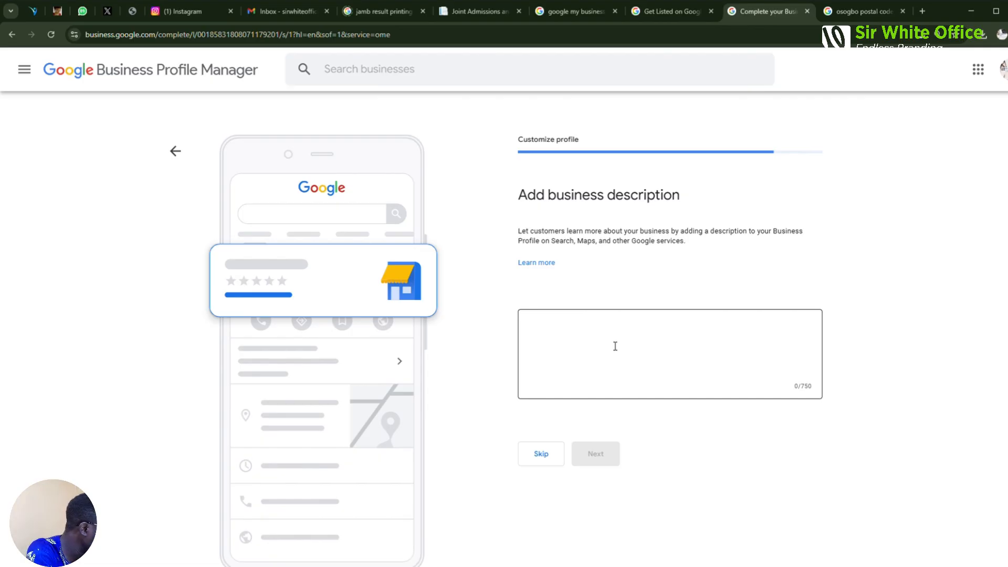
Enter a description calling Honeytreat Trade Academy a training centre for Digital and Construction skills
click(589, 341)
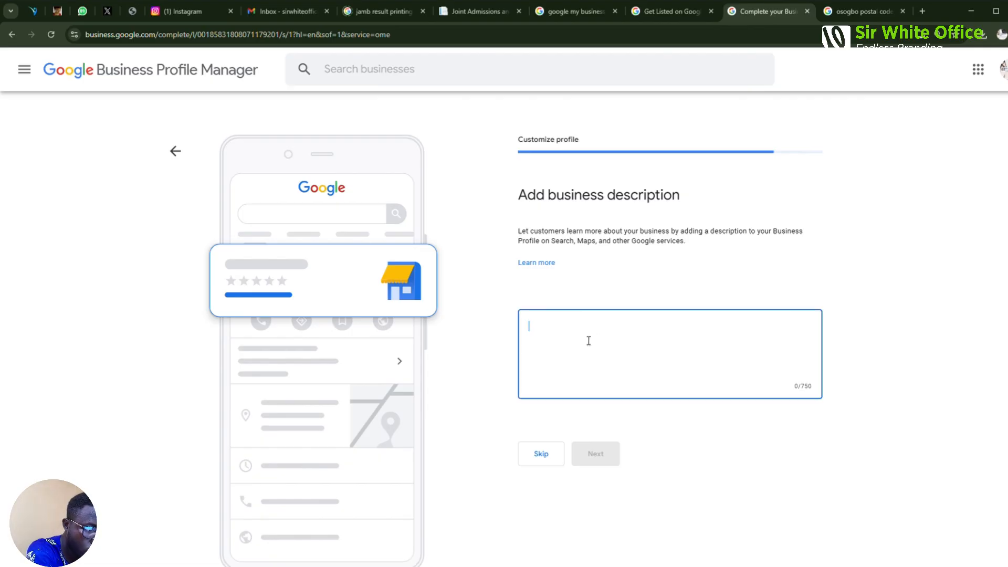
text(Honeytre)
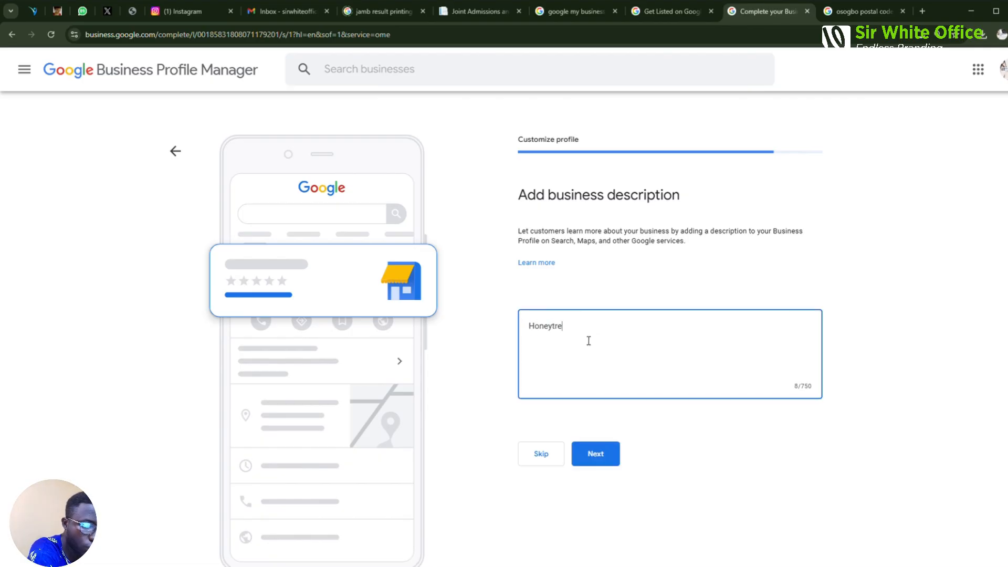
text(at Trade Academy is a training centre )
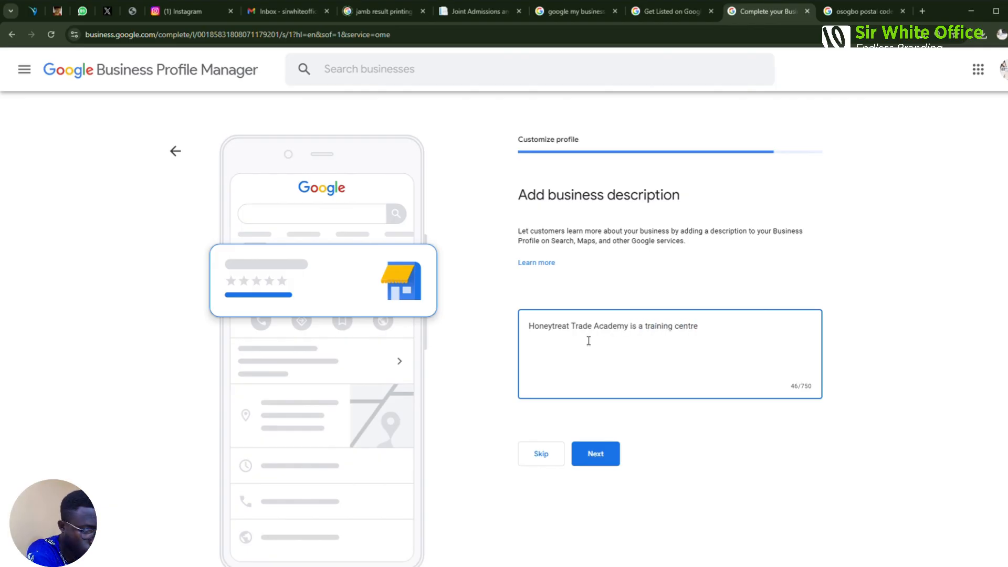
text(for both Digital and Construction skill settings)
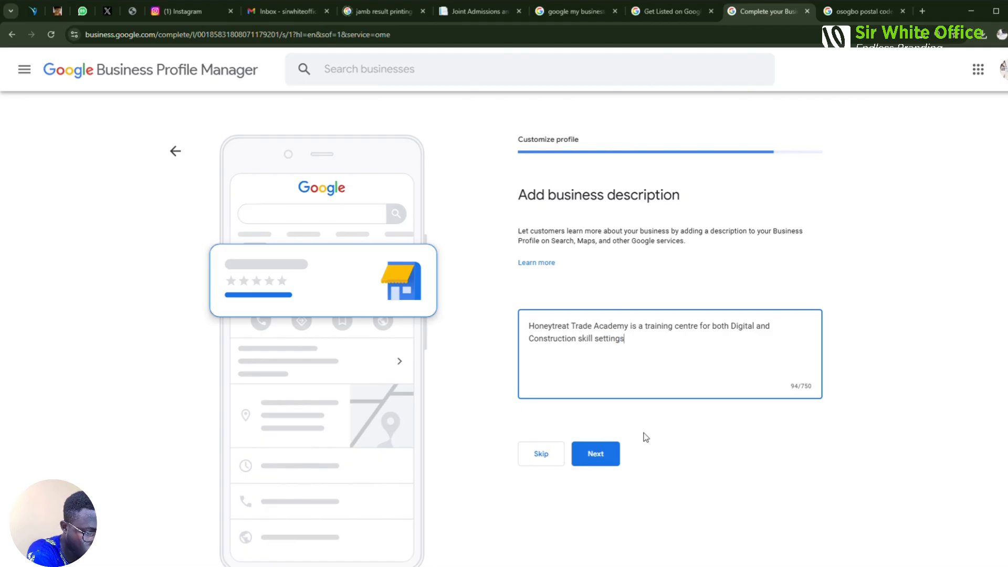
click(598, 453)
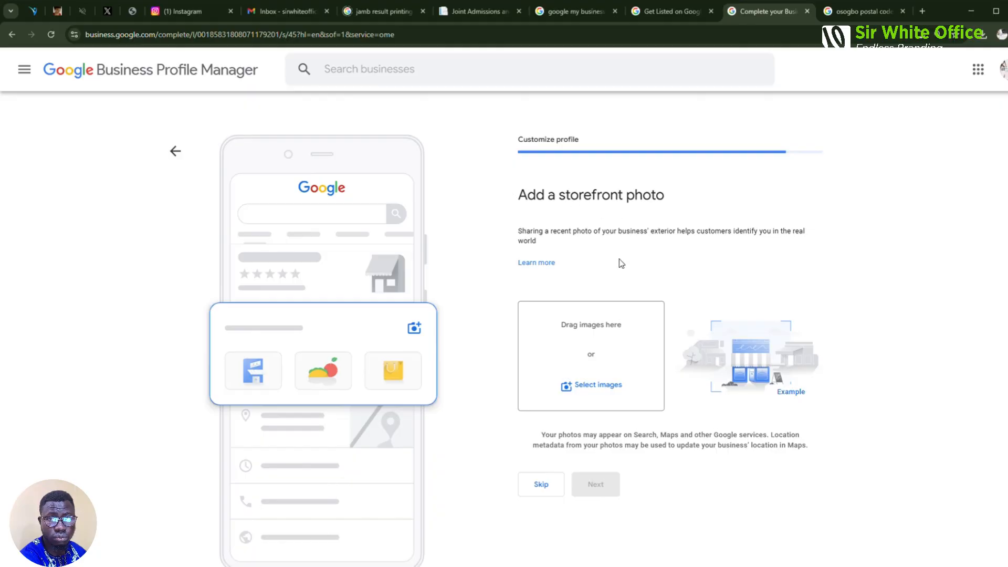
Upload three exterior photos of the academy building as storefront photos and continue
click(601, 376)
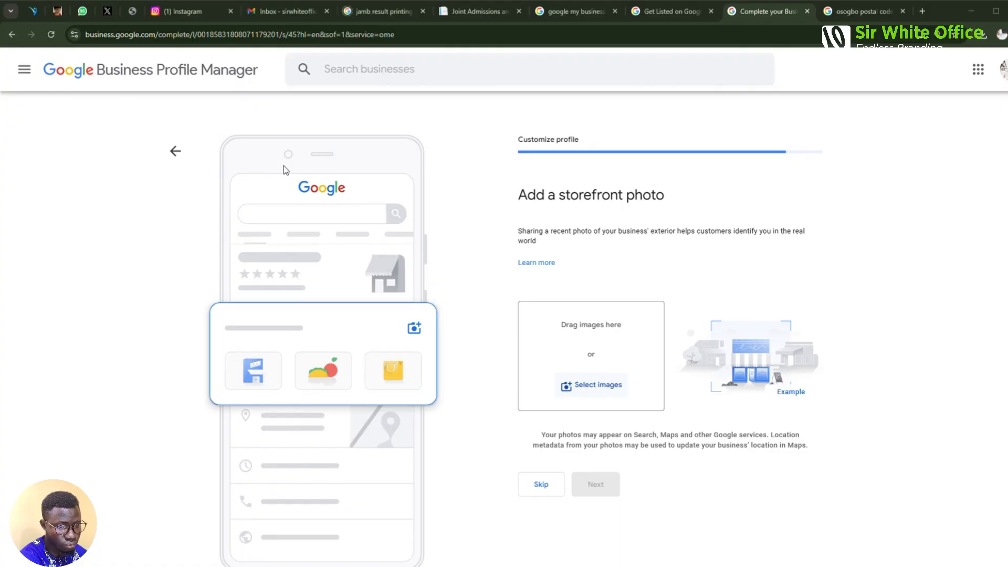
double_click(265, 244)
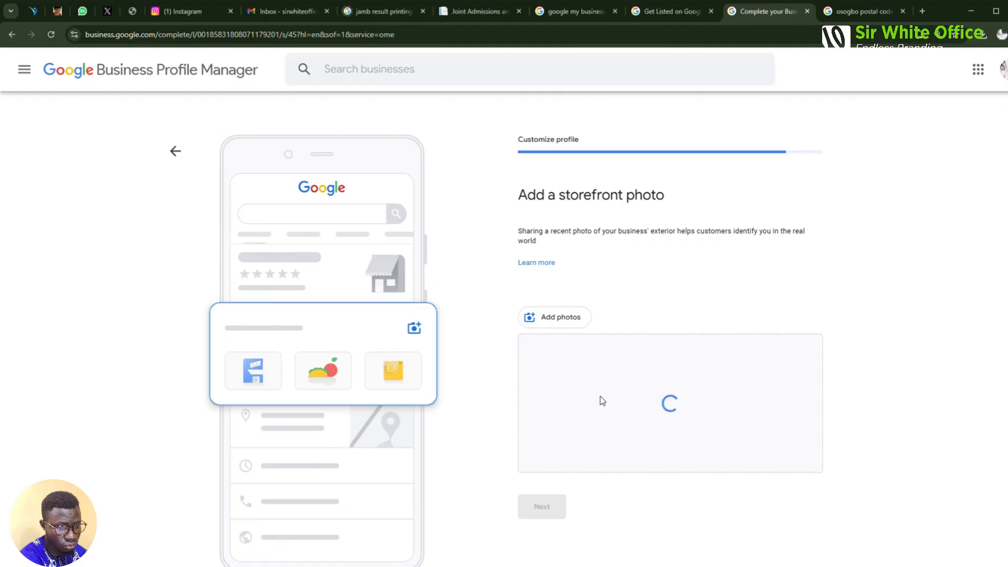
scroll(589, 321, down, 1)
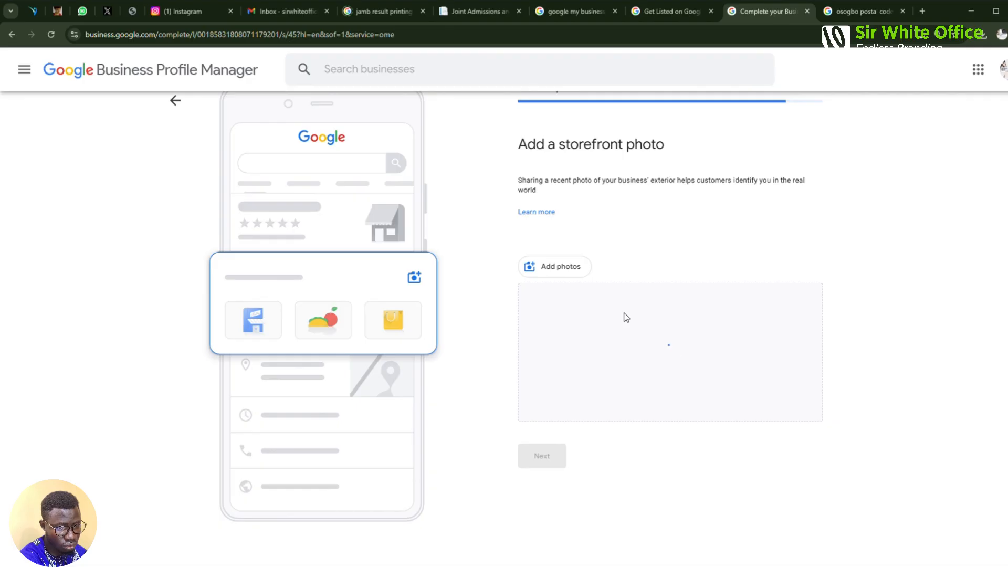
click(561, 267)
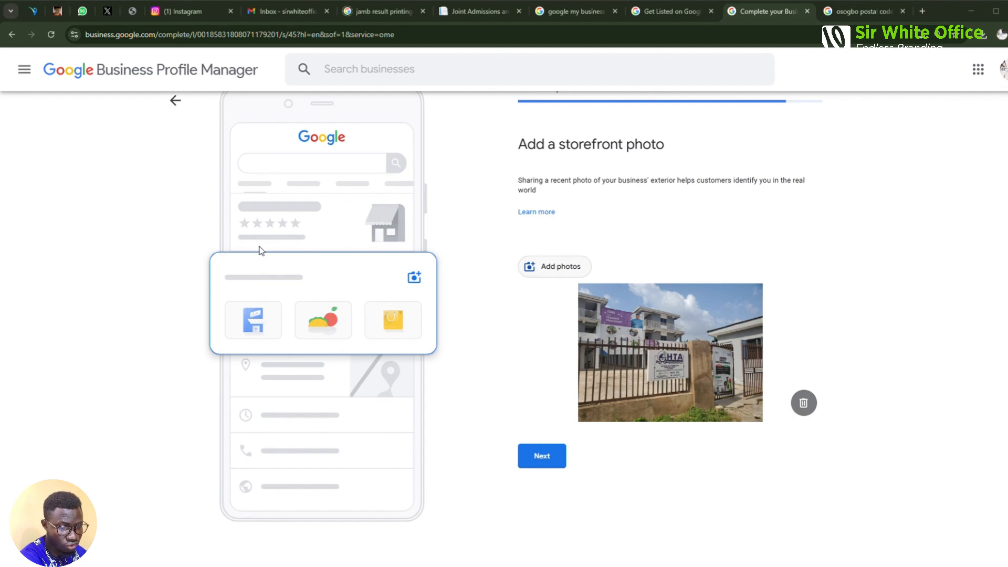
click(553, 269)
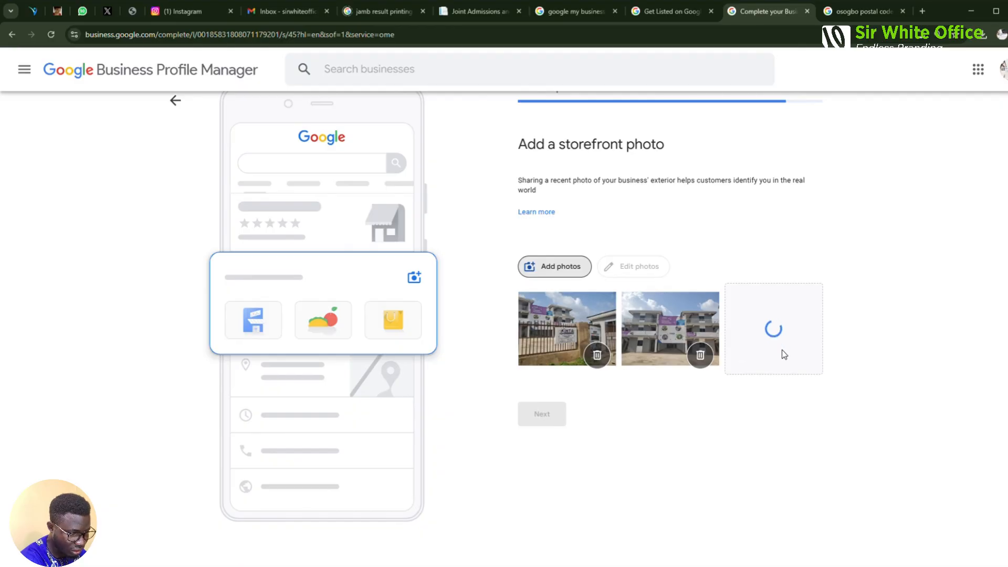
click(544, 418)
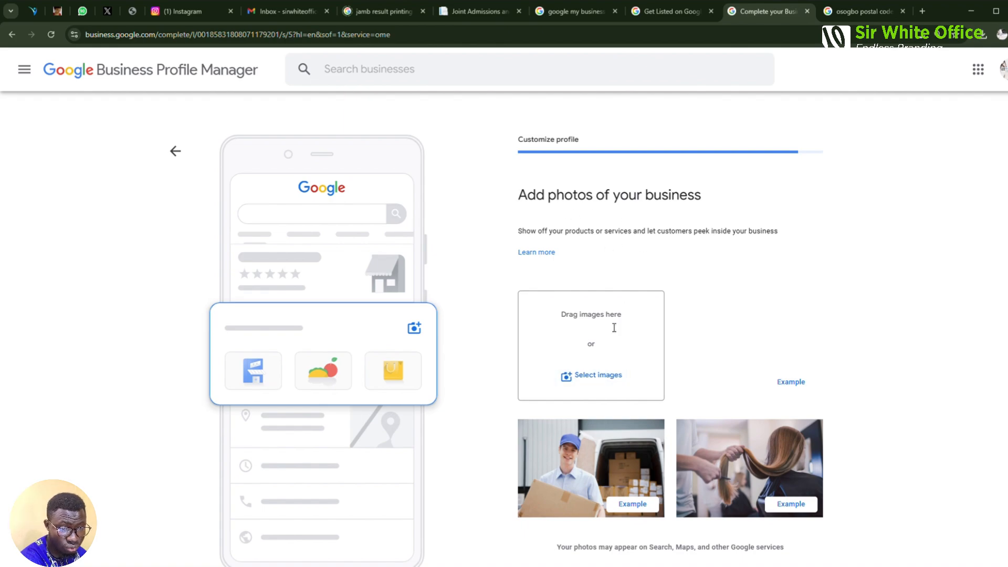
Upload the nine interior classroom photos and continue past the photos step
click(596, 382)
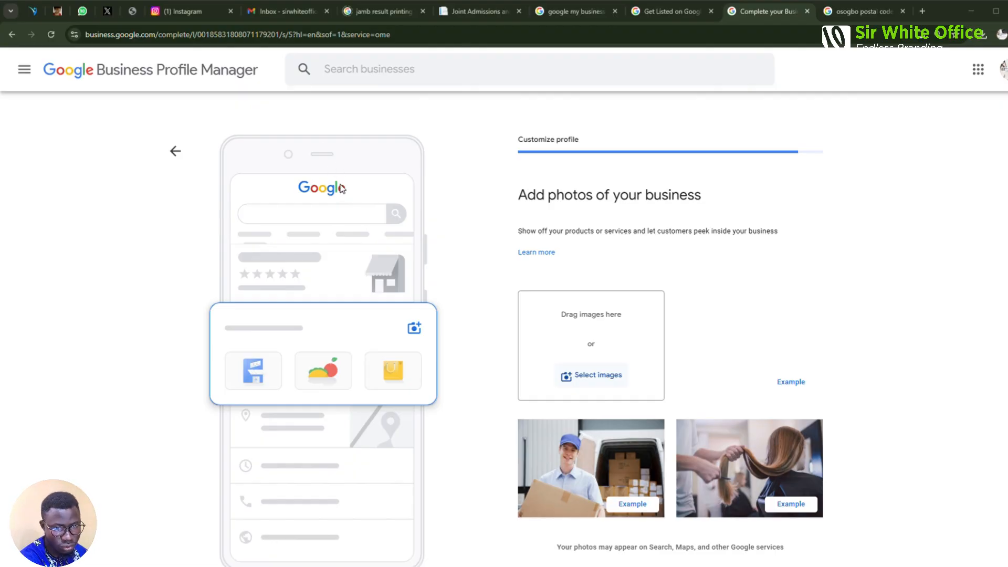
click(253, 245)
scroll(805, 311, down, 1)
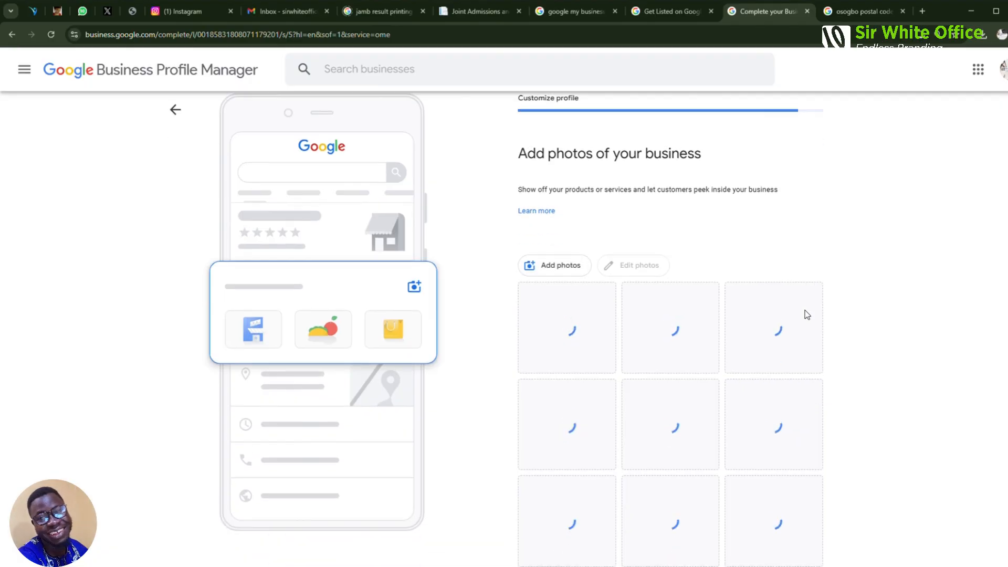
scroll(807, 315, down, 2)
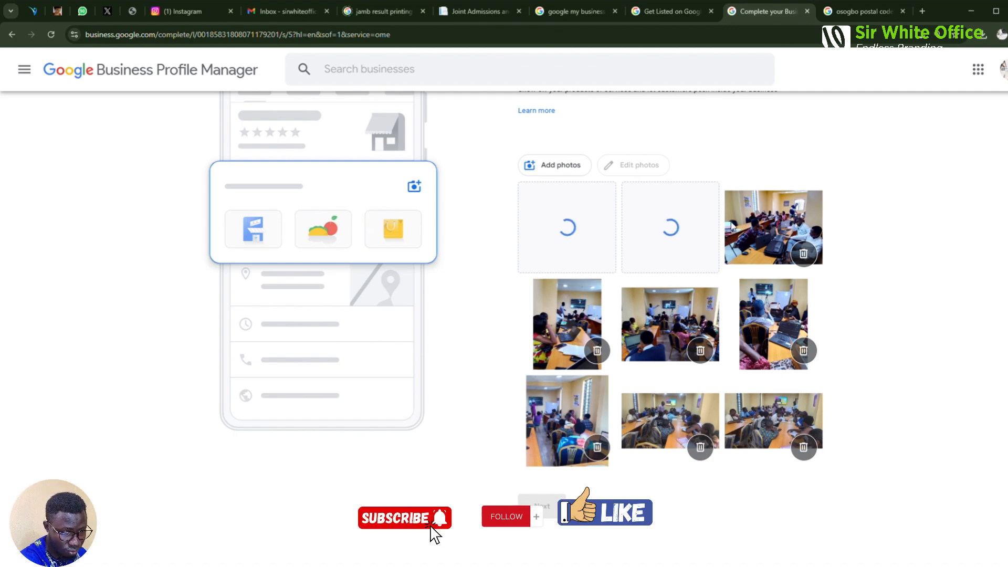
click(556, 166)
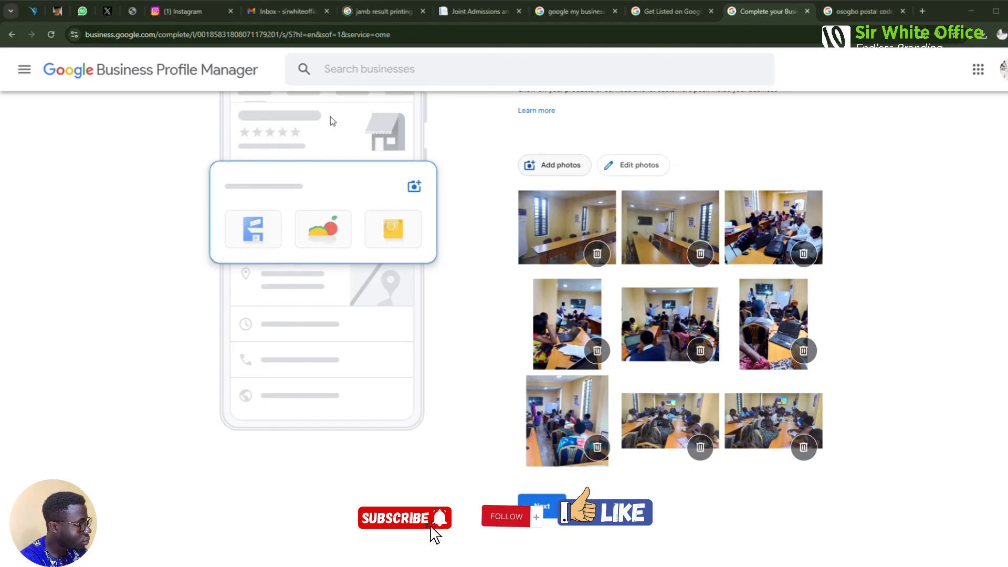
click(334, 13)
click(540, 505)
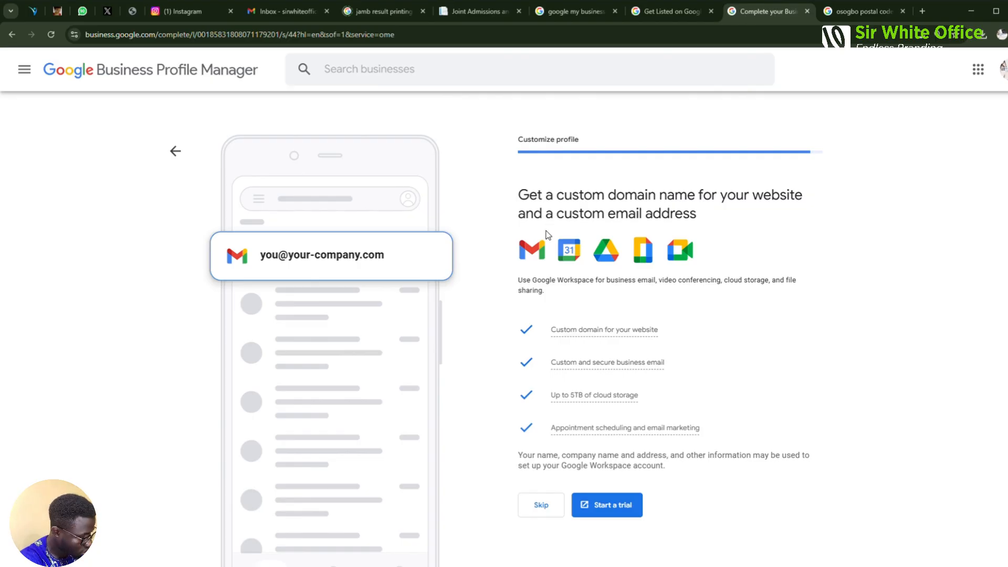
Skip the Google Workspace custom domain offer and continue past the verification notice
click(538, 504)
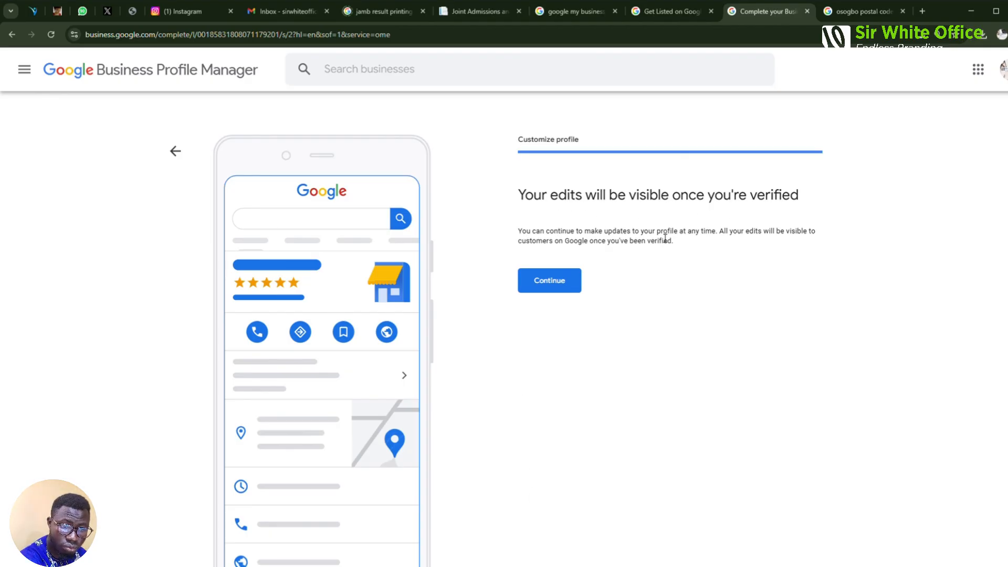
click(548, 284)
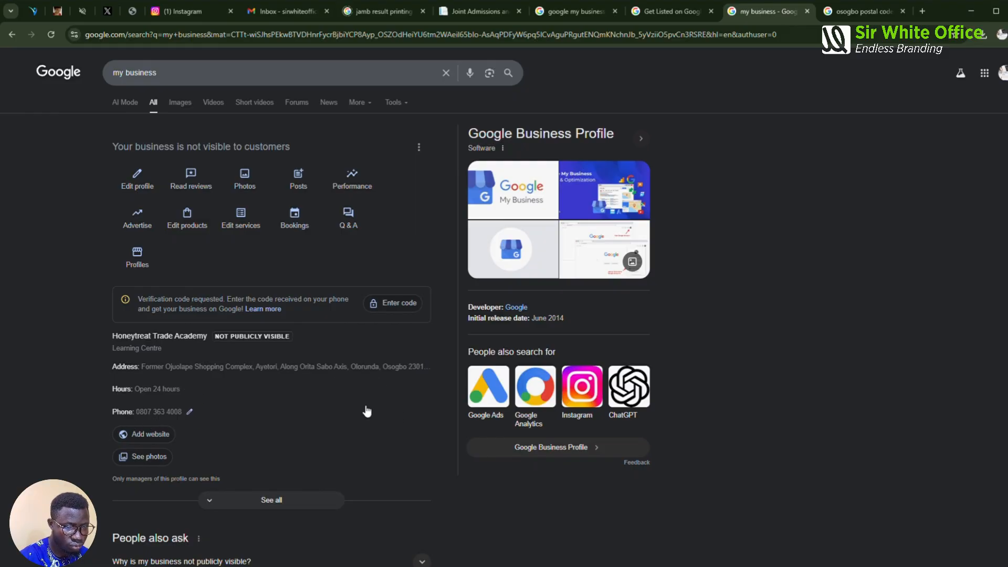
scroll(154, 364, down, 1)
scroll(154, 364, down, 1)
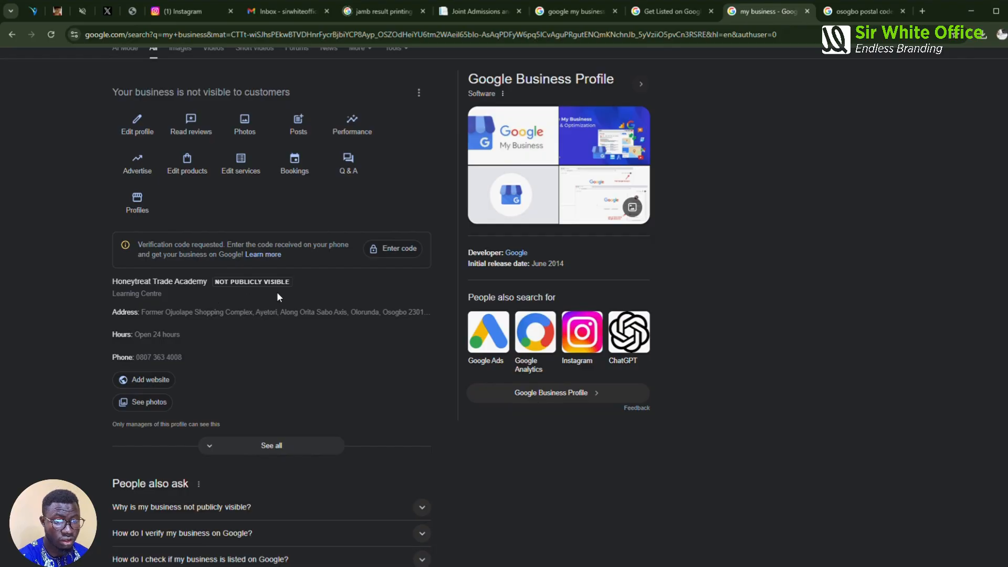
scroll(273, 320, up, 1)
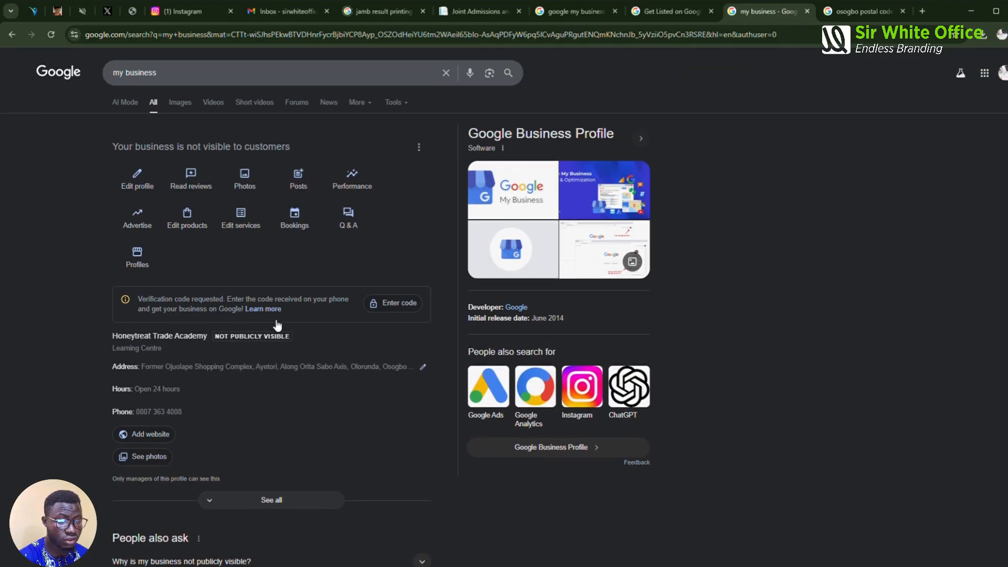